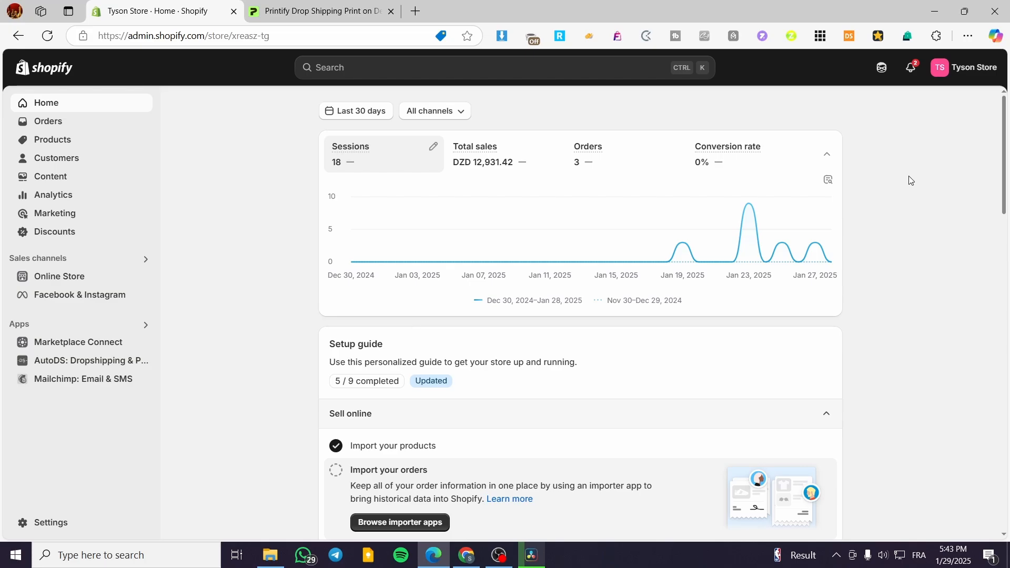
pyautogui.click(321, 10)
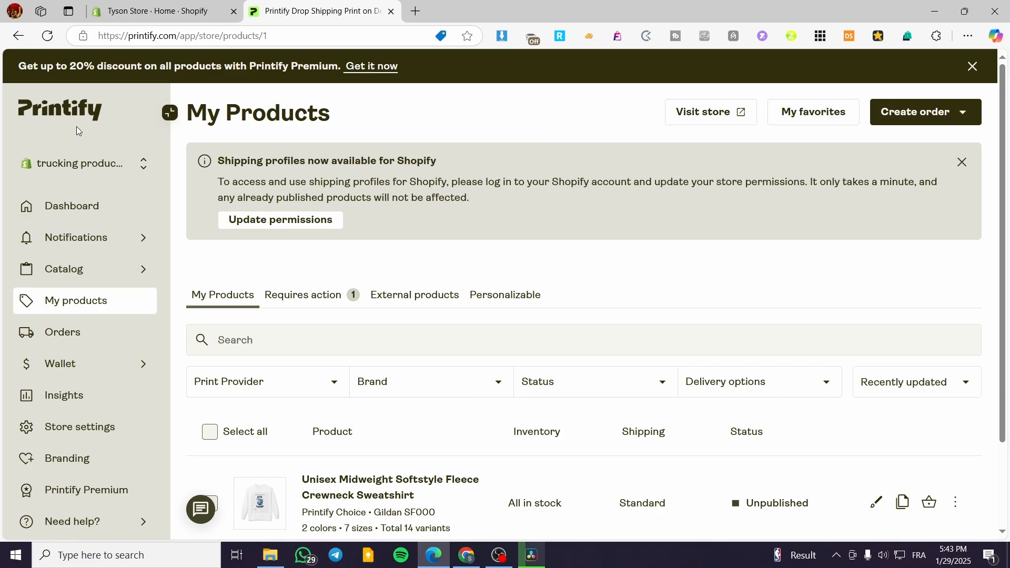
pyautogui.click(173, 6)
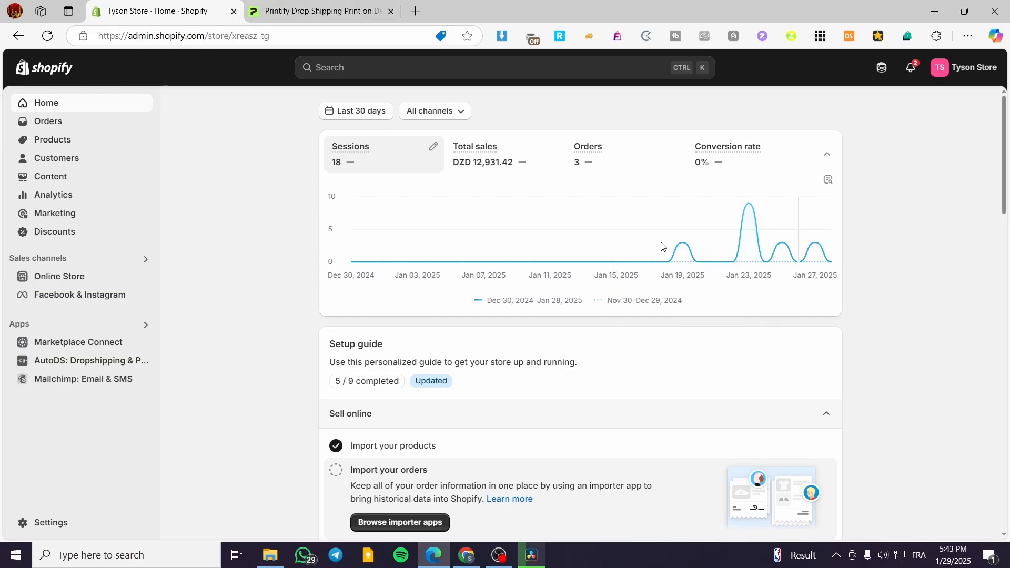
pyautogui.click(314, 11)
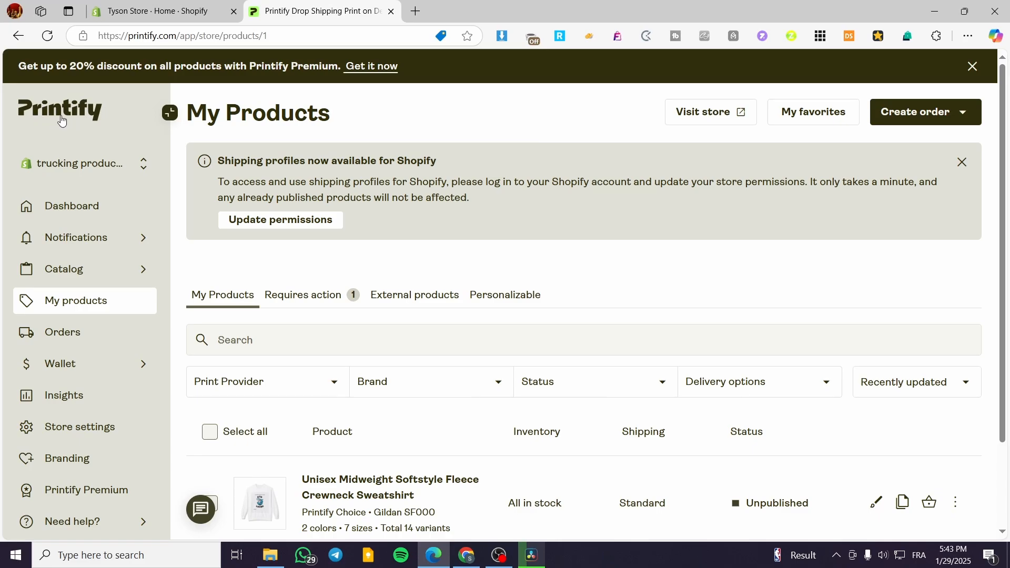
pyautogui.scroll(-2, 445, 299)
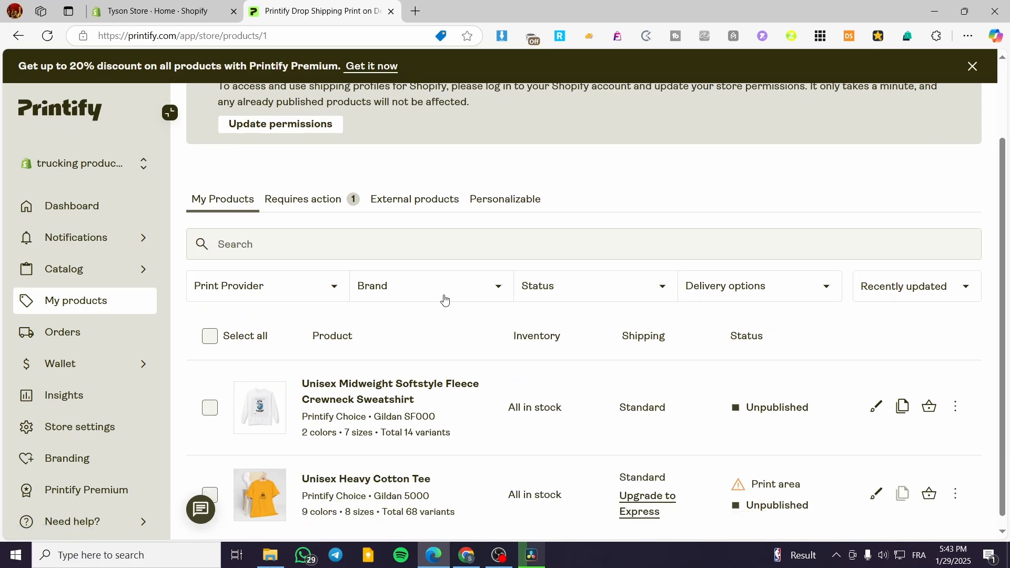
pyautogui.scroll(2, 444, 300)
# Step: Start adding a new store in Printify and choose Shopify as its sales channel
pyautogui.click(99, 170)
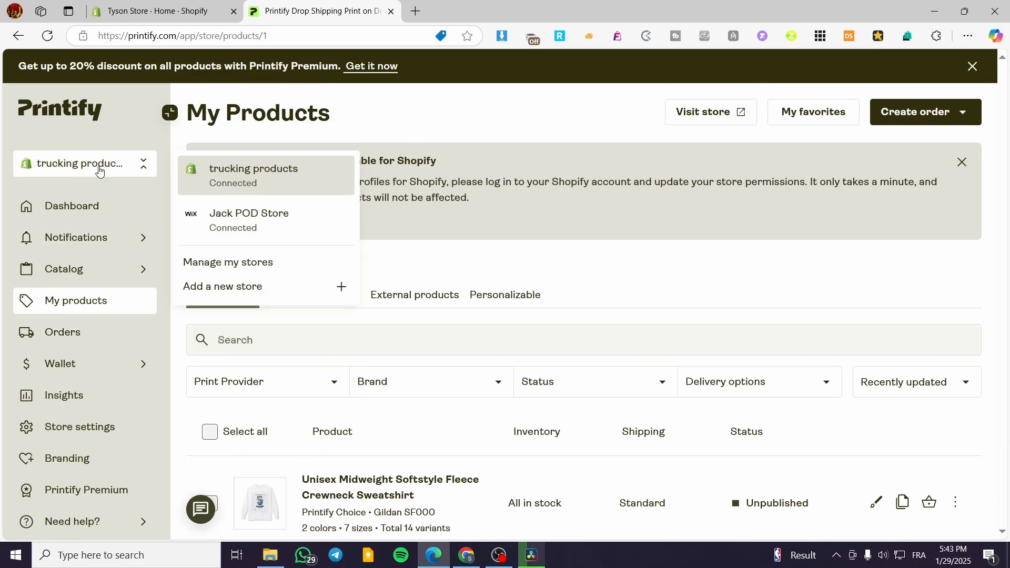
pyautogui.click(255, 298)
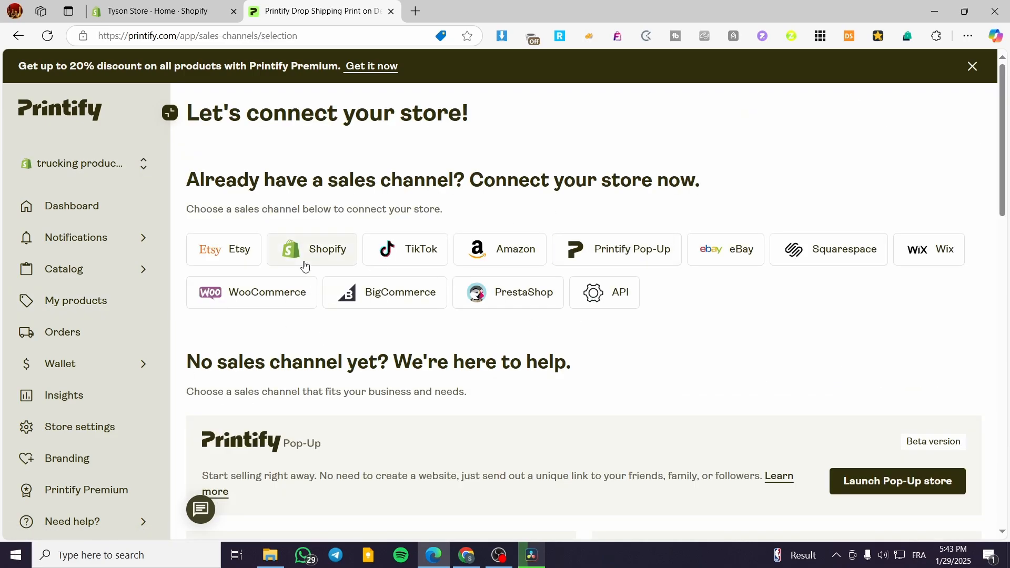
pyautogui.click(166, 4)
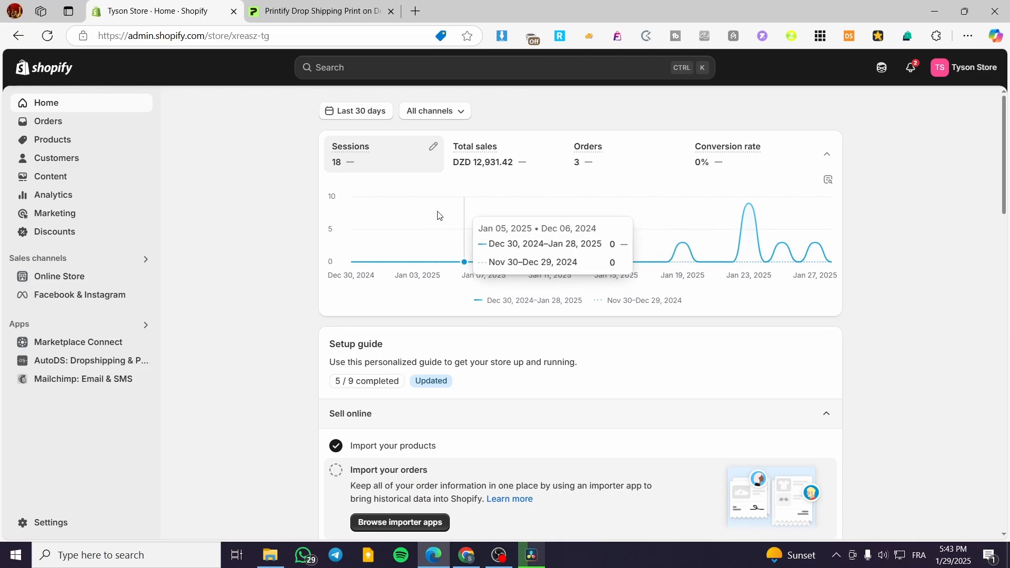
pyautogui.click(316, 11)
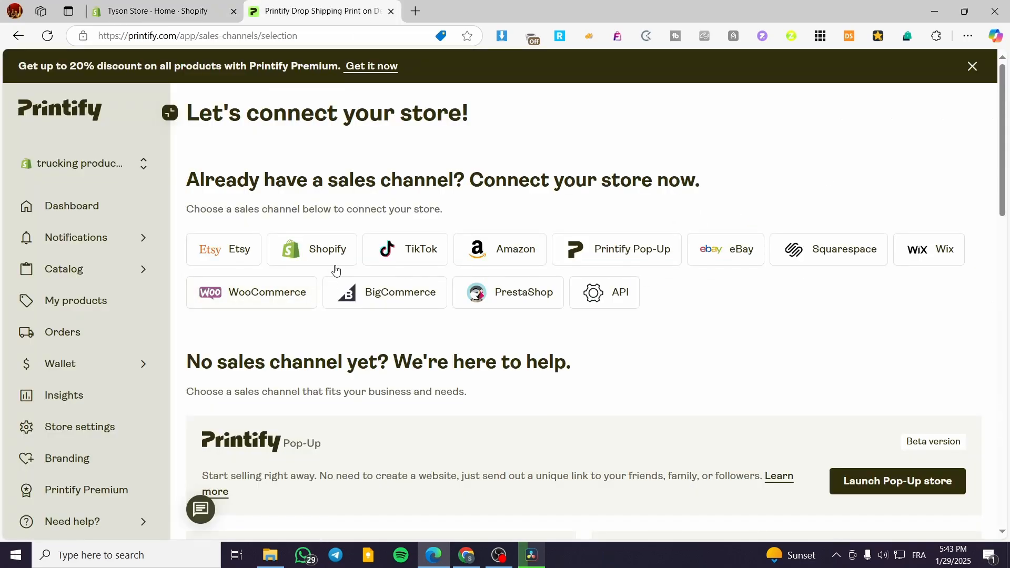
pyautogui.click(327, 247)
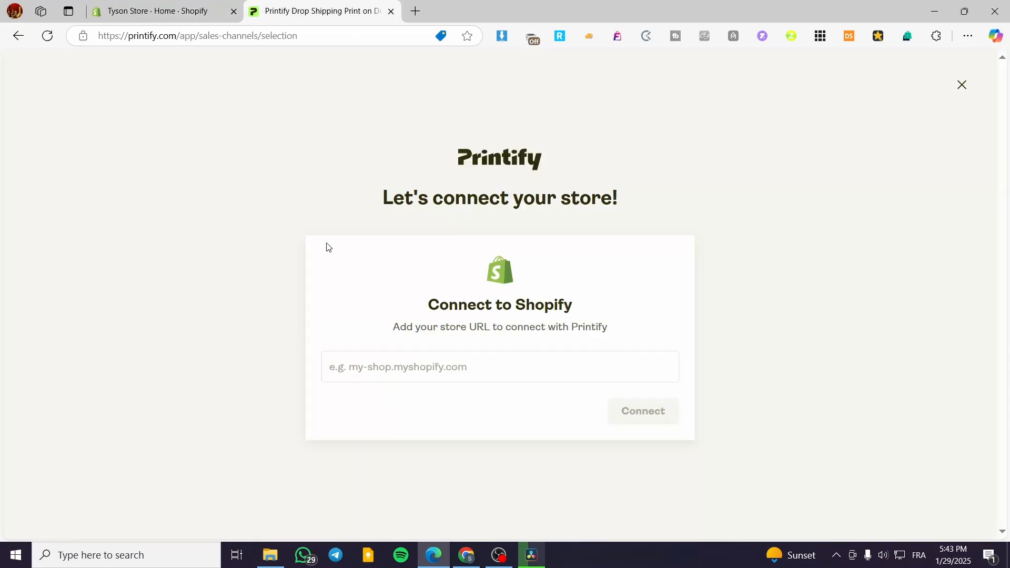
# Step: Switch to Shopify, view the online store, copy its web address and close the storefront page
pyautogui.click(204, 4)
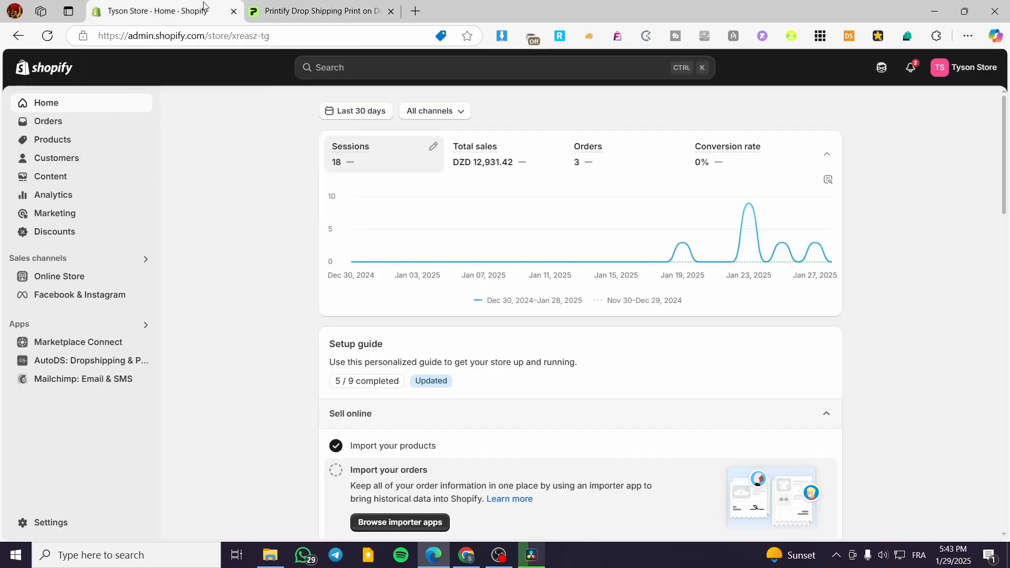
pyautogui.click(142, 278)
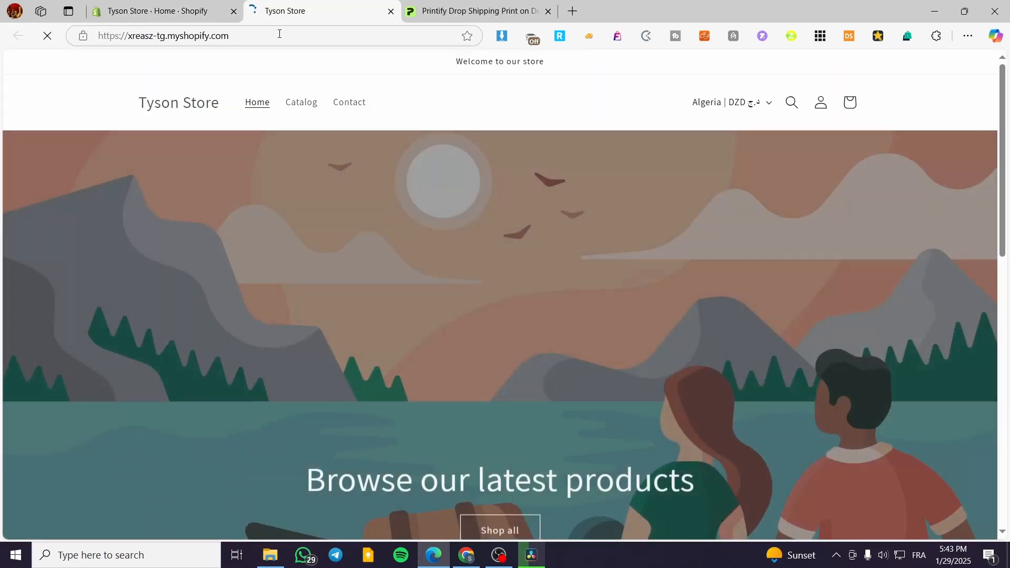
pyautogui.click(283, 35)
pyautogui.hotkey('ctrl', 'c')
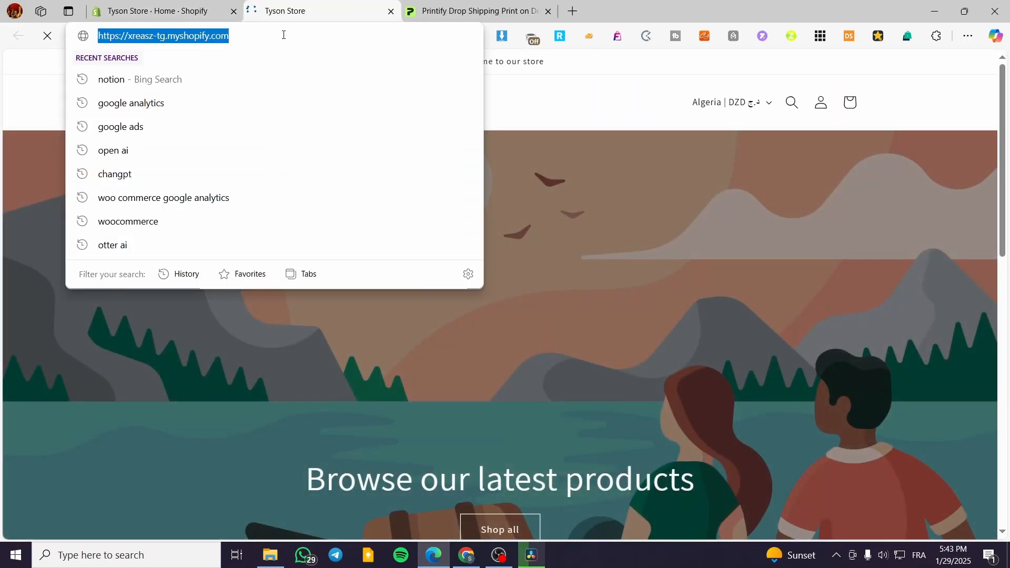
pyautogui.click(390, 11)
pyautogui.click(382, 15)
# Step: Paste the copied Shopify store URL into Printify's connection form and connect the store
pyautogui.click(433, 368)
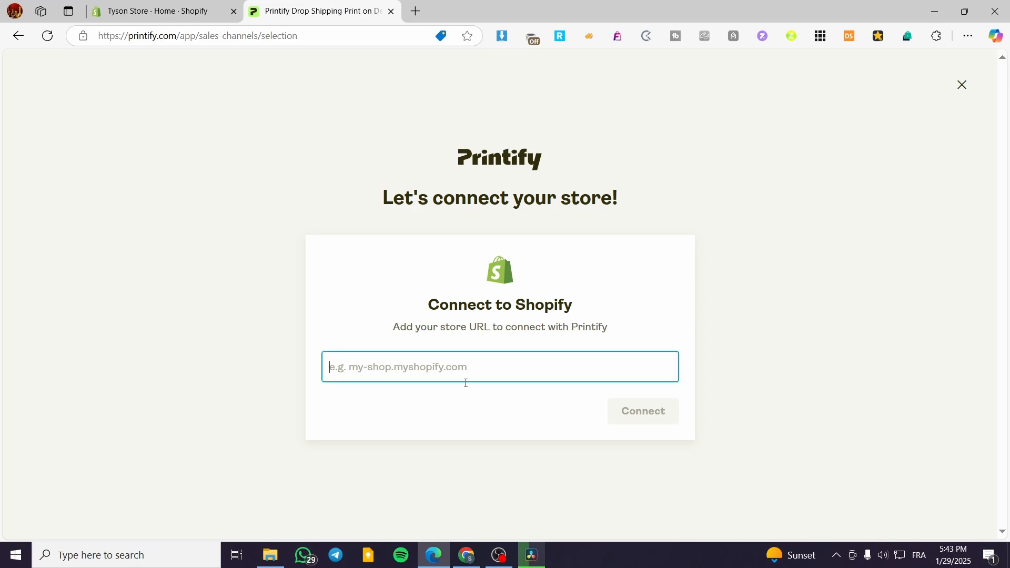
pyautogui.hotkey('ctrl', 'v')
pyautogui.click(652, 415)
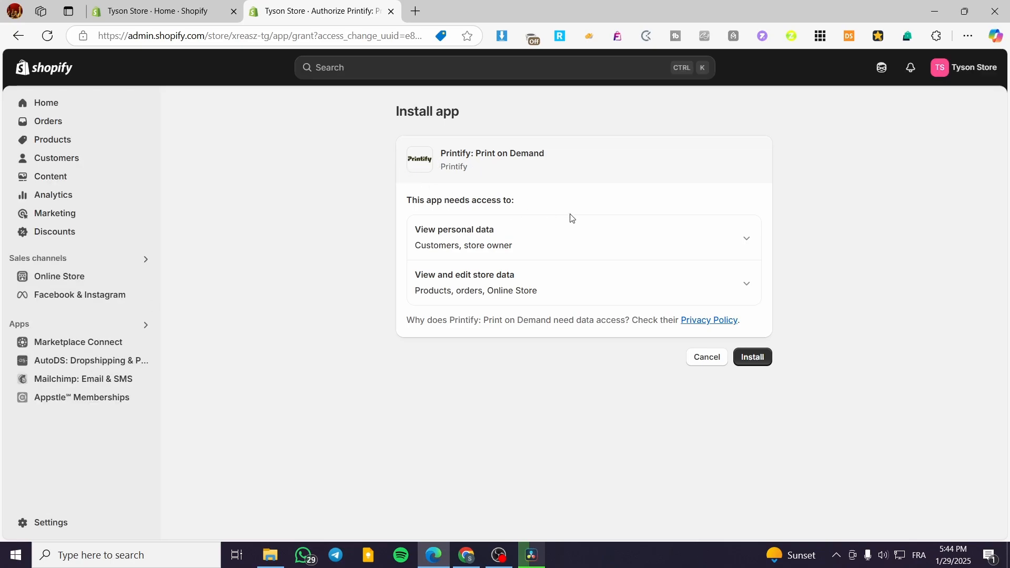
# Step: Install the Printify: Print on Demand app on the Shopify store and pin it in the admin
pyautogui.click(764, 359)
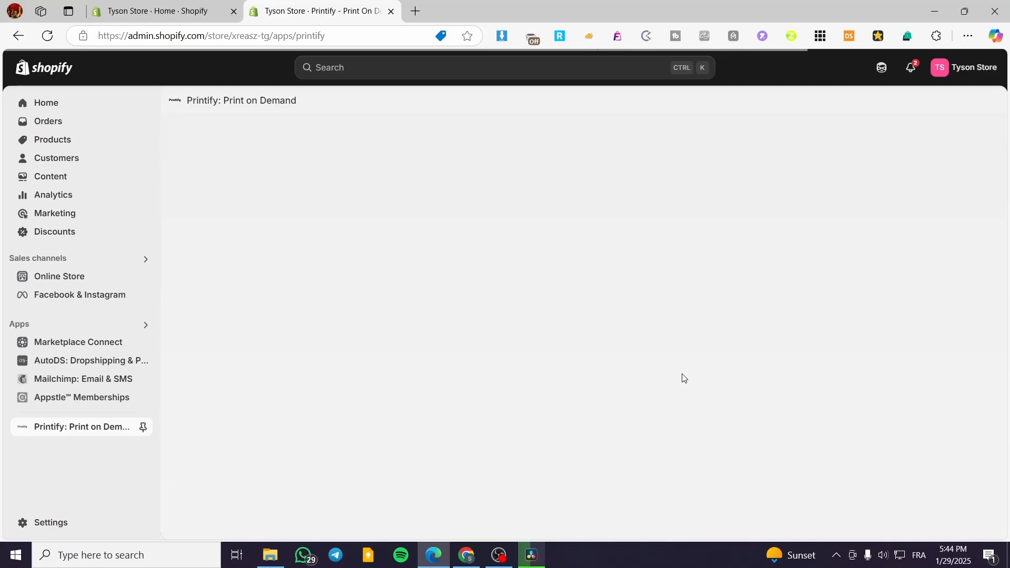
pyautogui.click(143, 427)
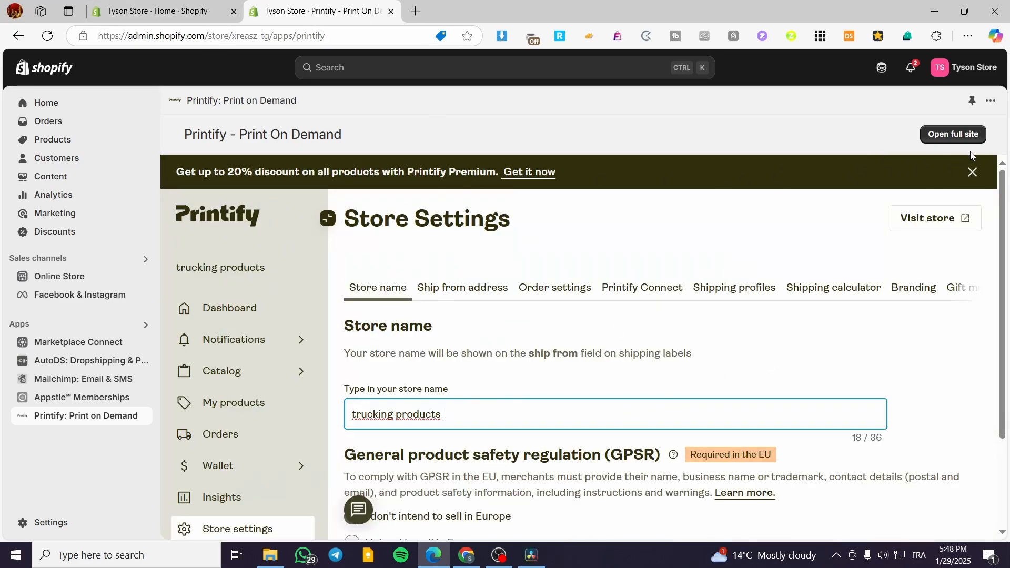
# Step: Open the full Printify site, switch the active store to Tyson Store and compare it with the store name in Shopify
pyautogui.click(962, 134)
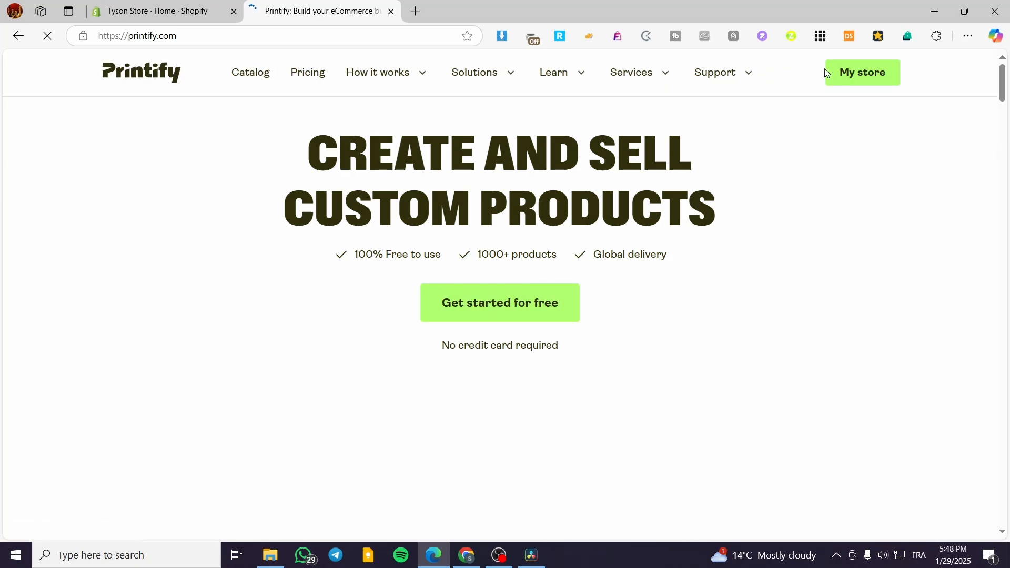
pyautogui.click(872, 73)
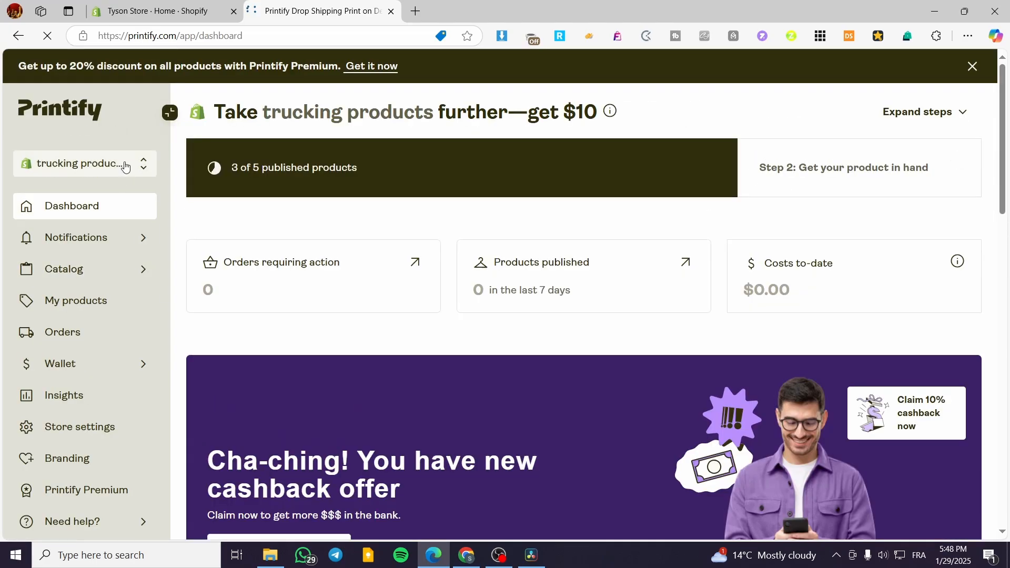
pyautogui.click(126, 165)
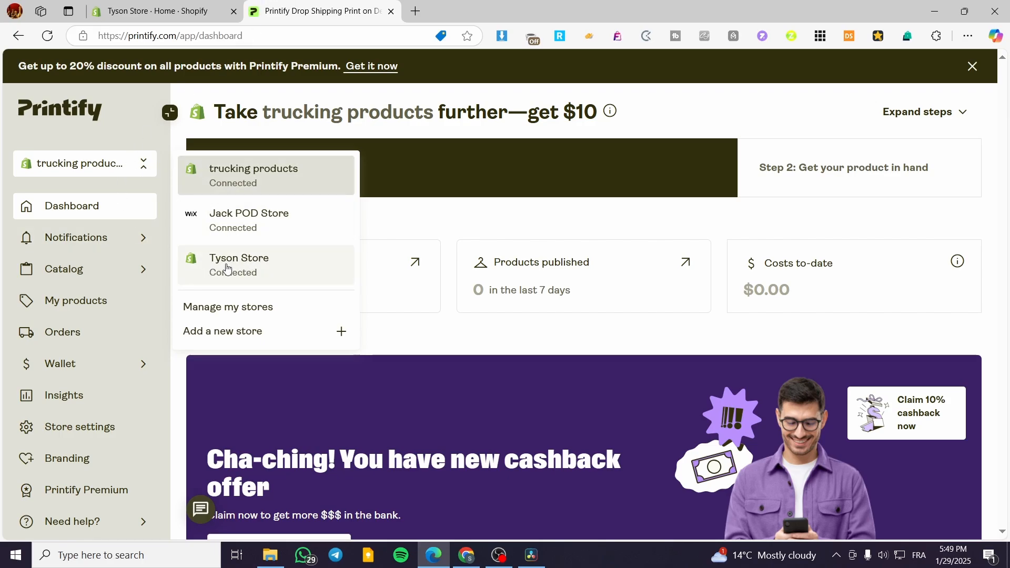
pyautogui.click(264, 269)
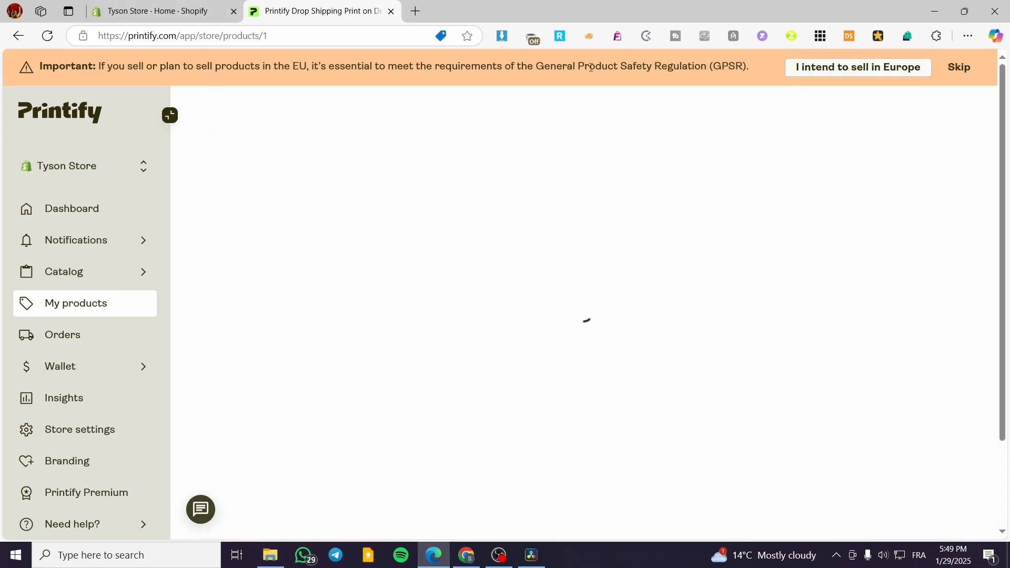
pyautogui.click(167, 2)
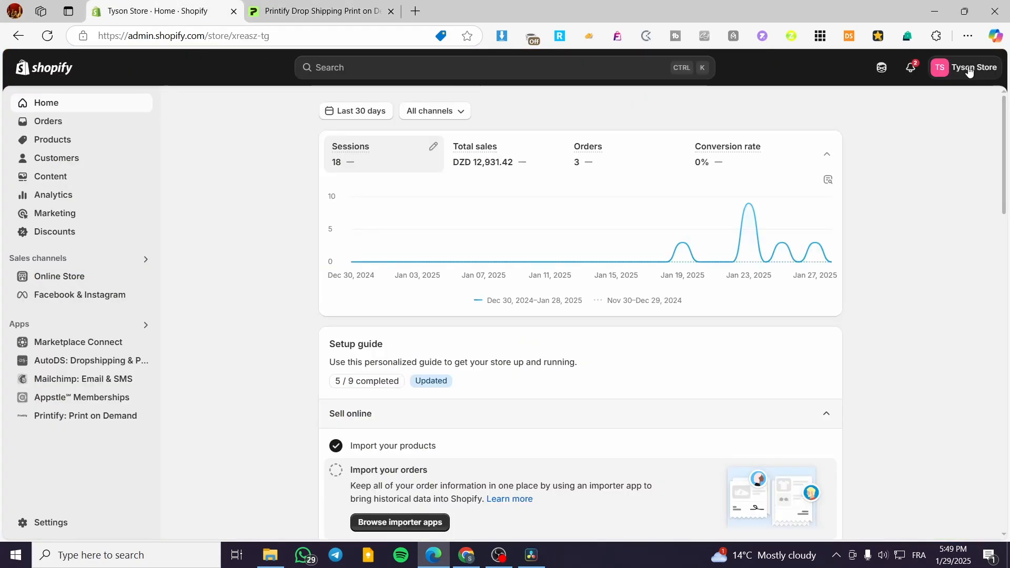
pyautogui.click(296, 3)
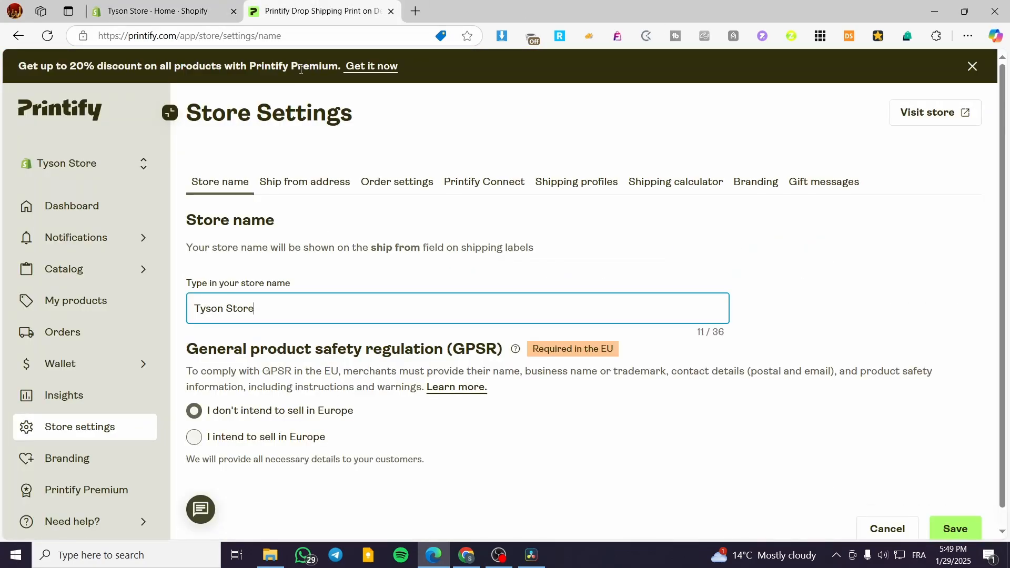
# Step: Set the store's GPSR option to "I intend to sell in Europe" and save the store settings
pyautogui.scroll(-1, 331, 335)
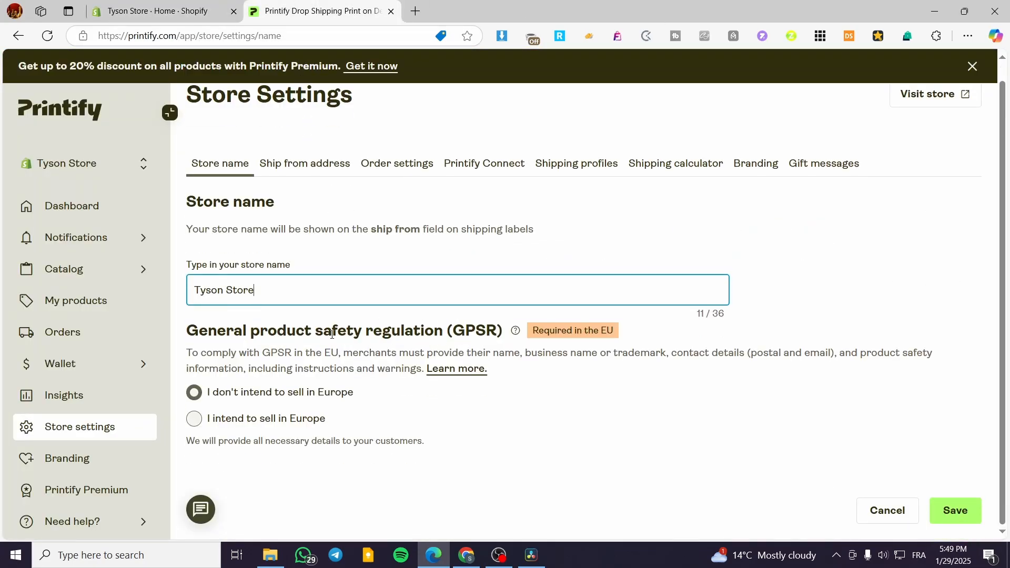
pyautogui.click(965, 513)
pyautogui.click(276, 421)
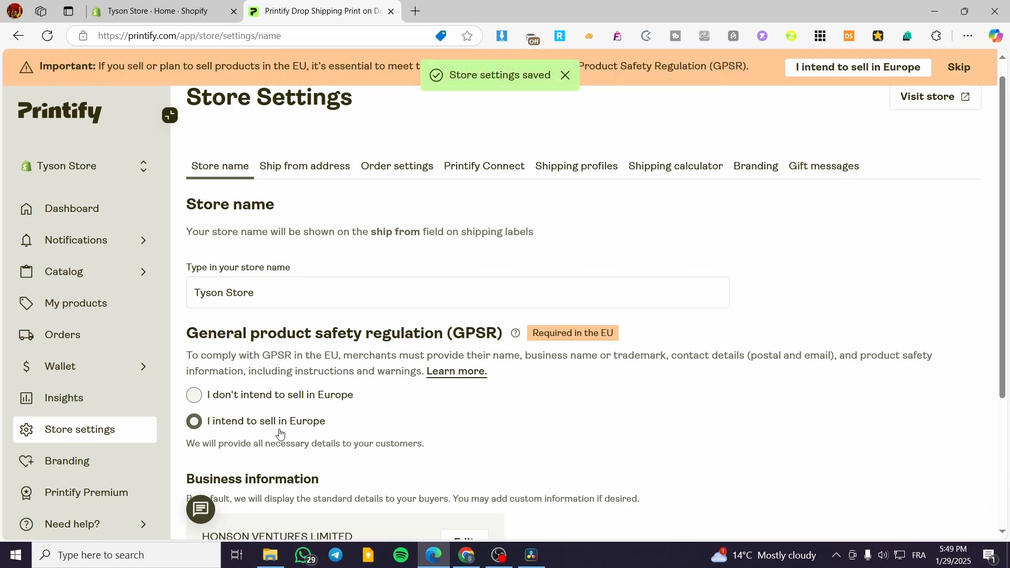
pyautogui.scroll(-4, 947, 502)
pyautogui.click(955, 510)
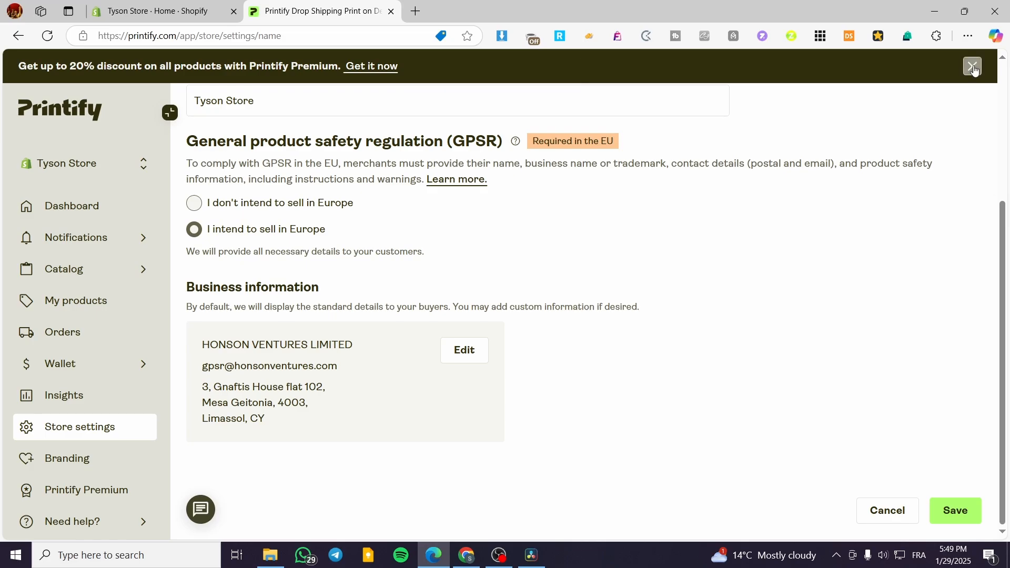
# Step: Dismiss the Printify Premium discount banner and open the dashboard to look over the bestsellers
pyautogui.click(972, 69)
pyautogui.scroll(3, 193, 228)
pyautogui.click(36, 172)
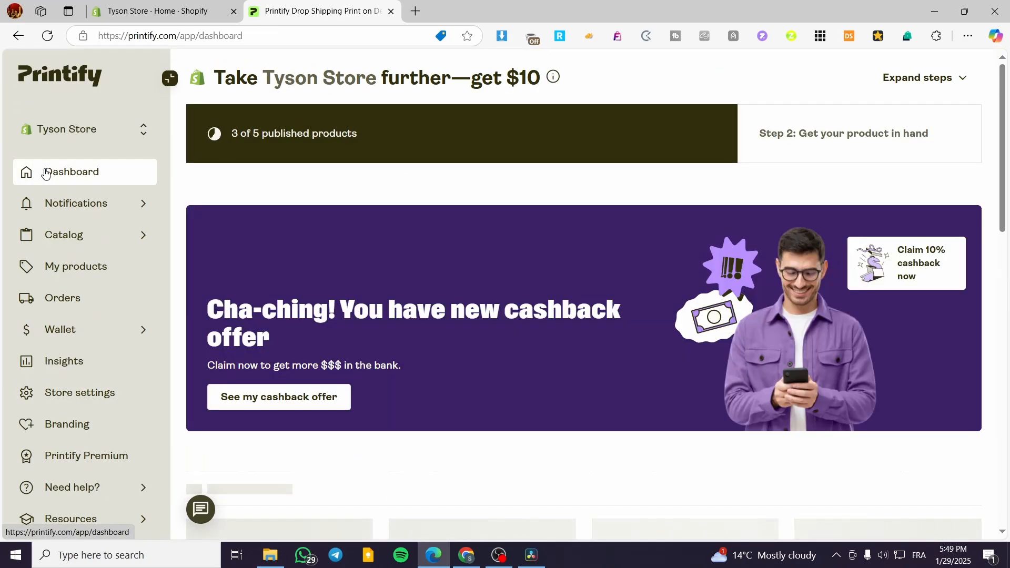
pyautogui.scroll(-3, 447, 250)
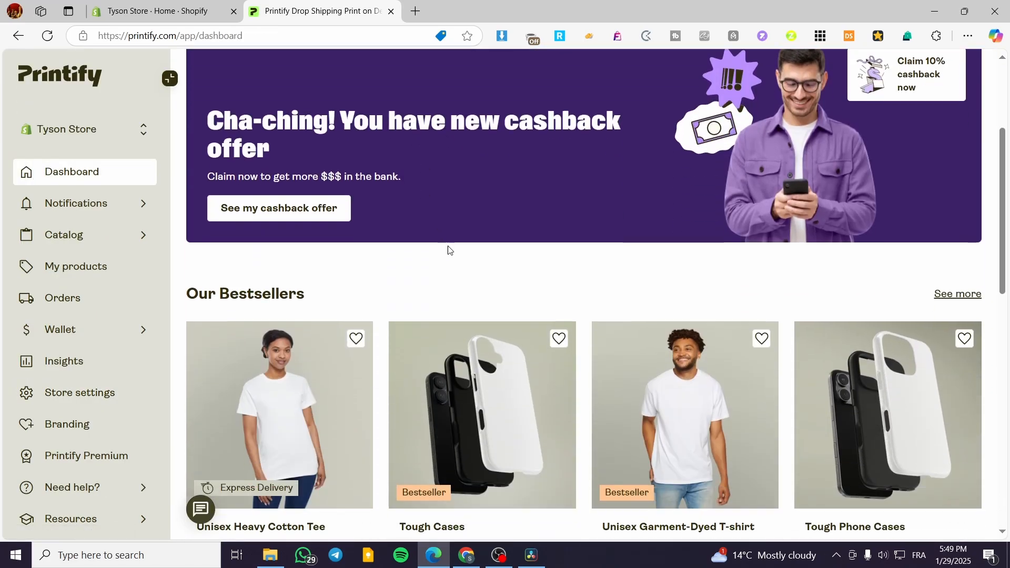
pyautogui.scroll(-3, 450, 247)
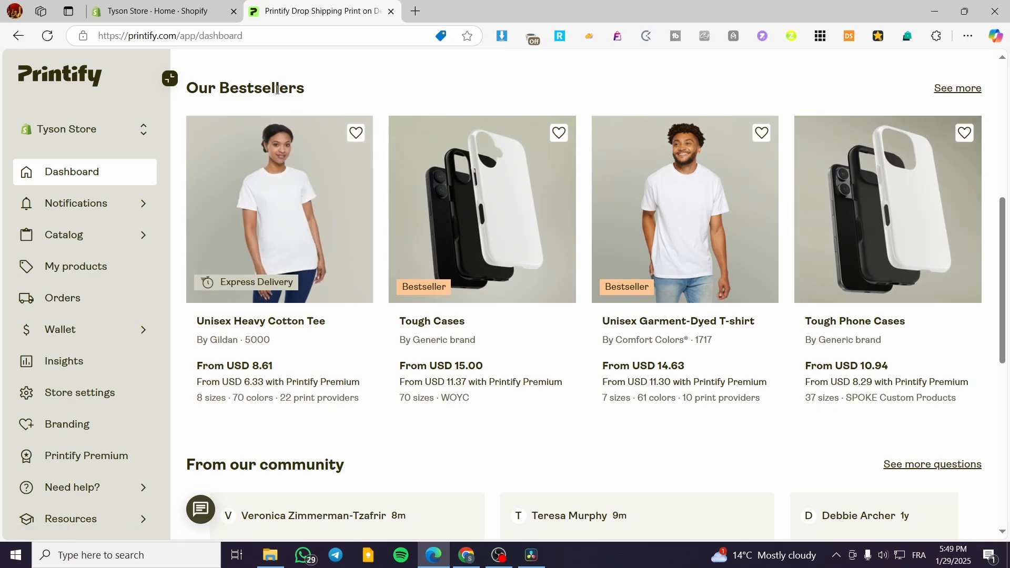
pyautogui.scroll(6, 277, 89)
# Step: Open the Hoodies category under Men's Clothing in the catalog and browse its products
pyautogui.click(74, 187)
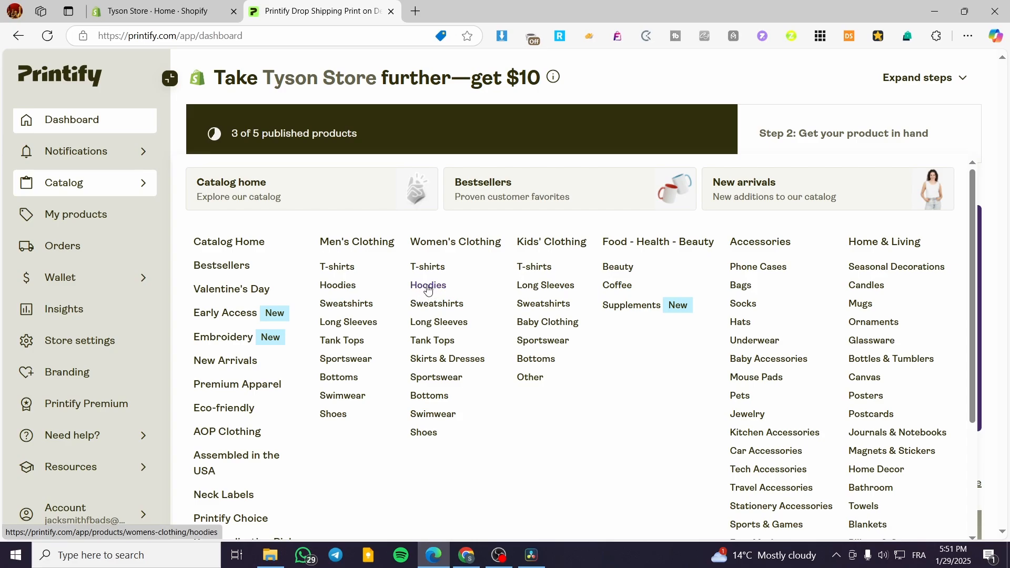
pyautogui.click(339, 286)
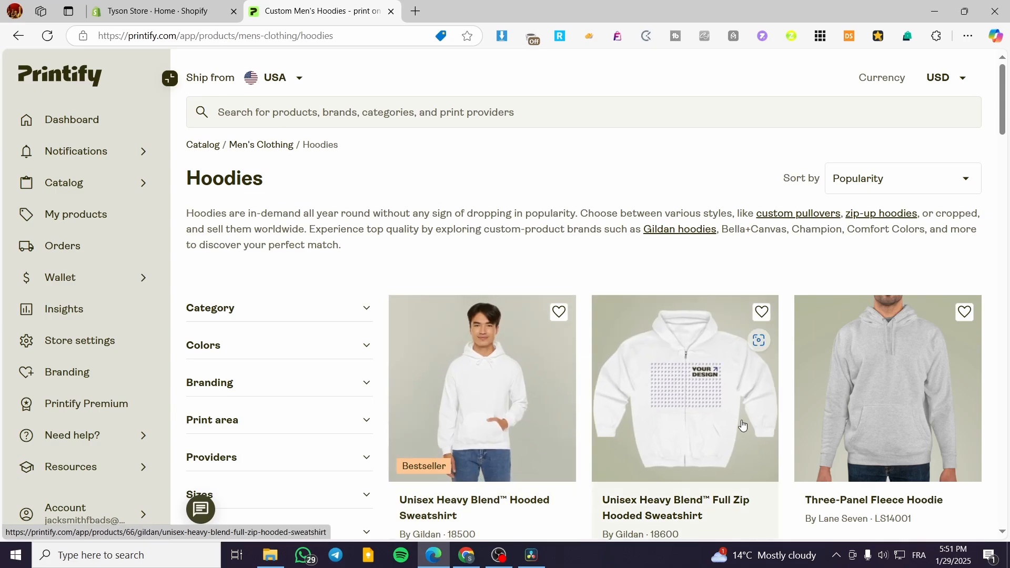
pyautogui.scroll(-1, 717, 401)
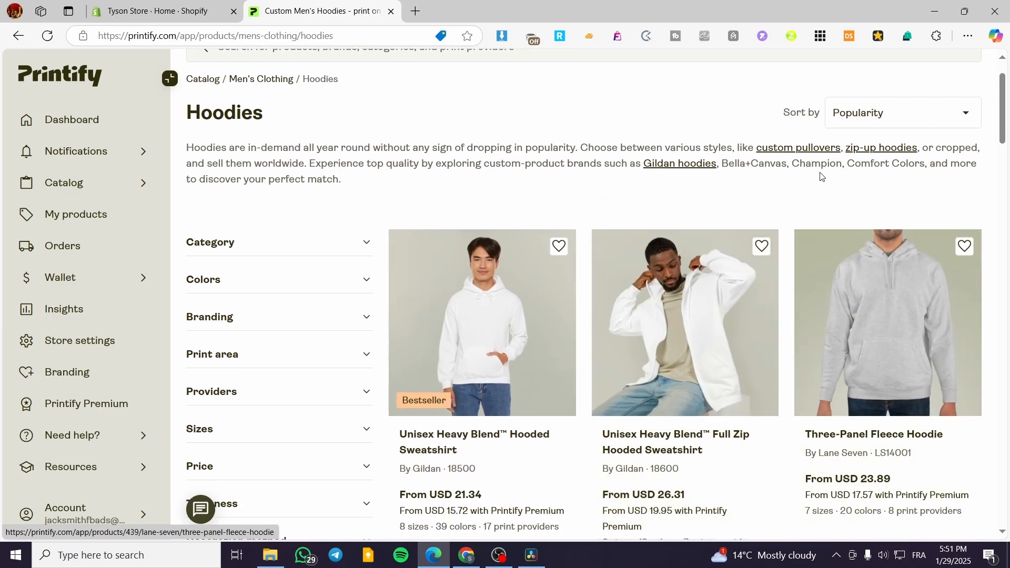
pyautogui.scroll(-1, 634, 194)
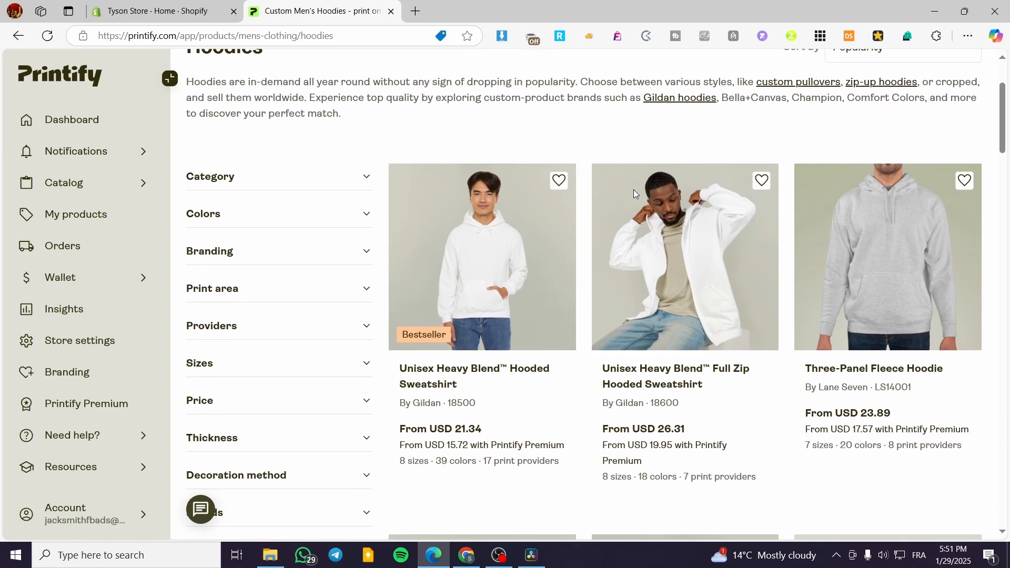
pyautogui.scroll(-3, 846, 284)
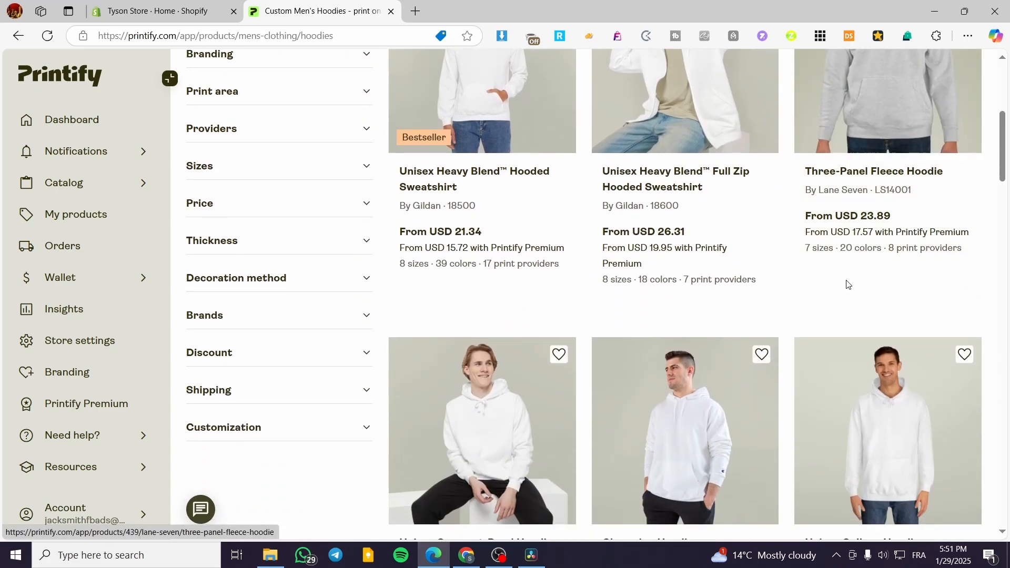
pyautogui.scroll(-3, 841, 295)
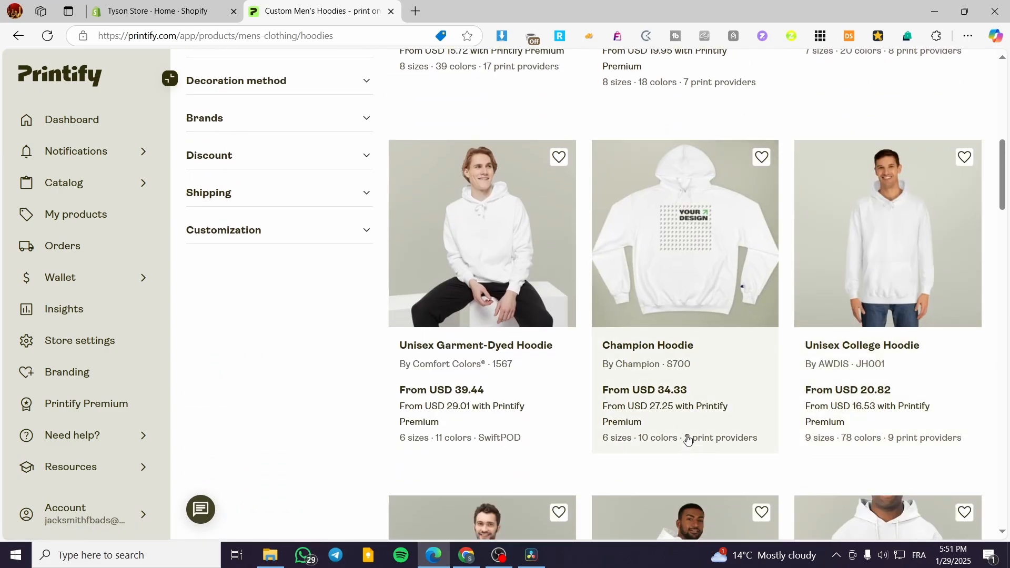
pyautogui.scroll(-3, 405, 395)
pyautogui.scroll(-5, 605, 322)
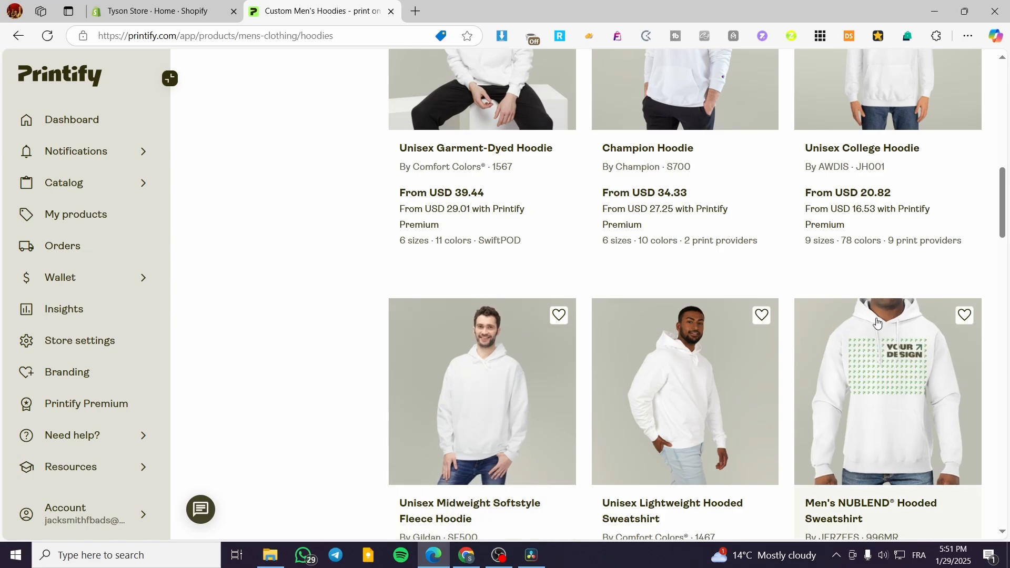
# Step: Compare the hoodies' prices and print providers and open the Gildan 18500 Unisex Heavy Blend Hooded Sweatshirt
pyautogui.scroll(8, 690, 321)
pyautogui.scroll(8, 690, 318)
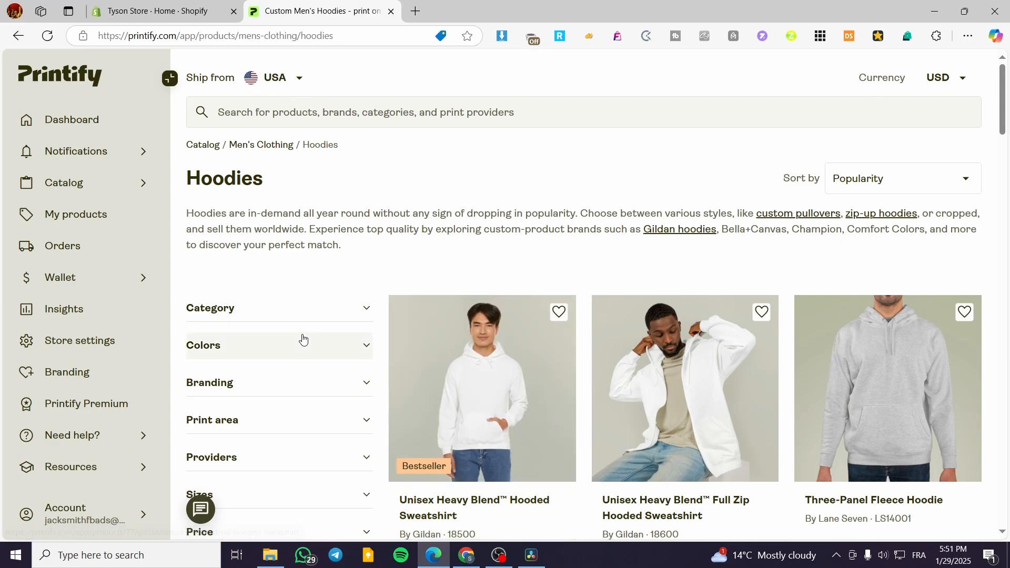
pyautogui.scroll(-3, 479, 342)
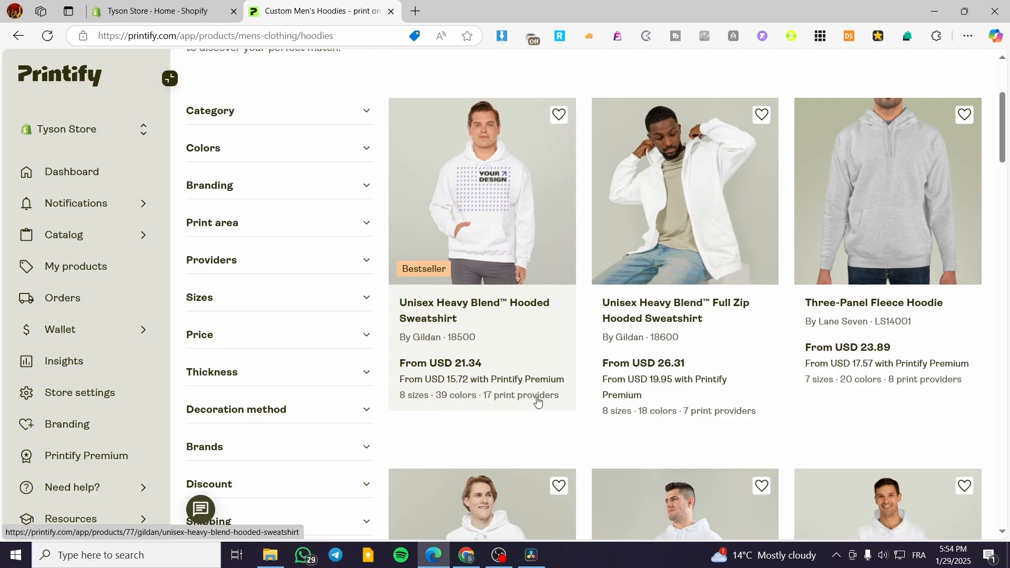
pyautogui.scroll(-4, 775, 413)
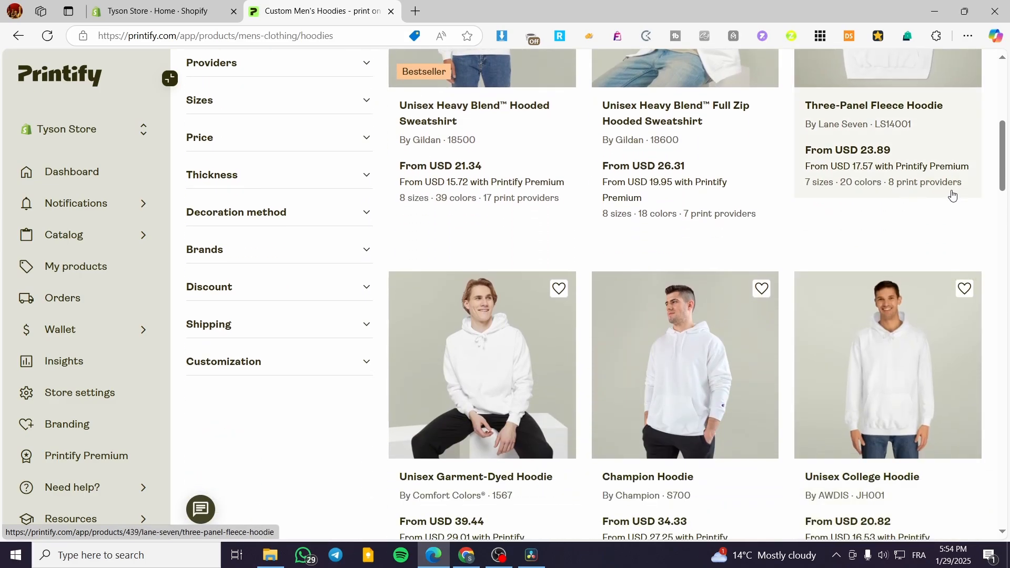
pyautogui.scroll(-1, 737, 167)
pyautogui.scroll(3, 879, 181)
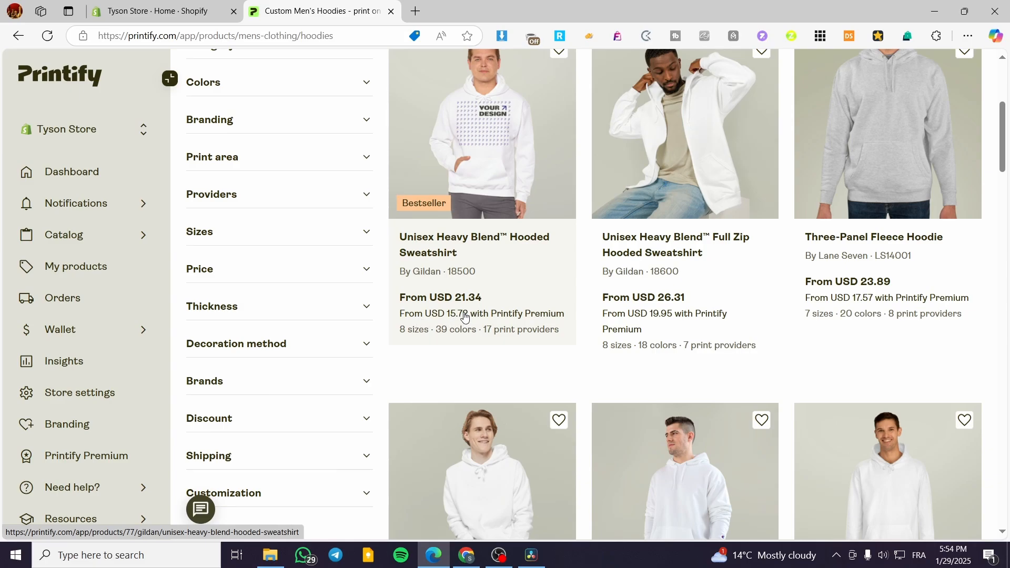
pyautogui.click(506, 270)
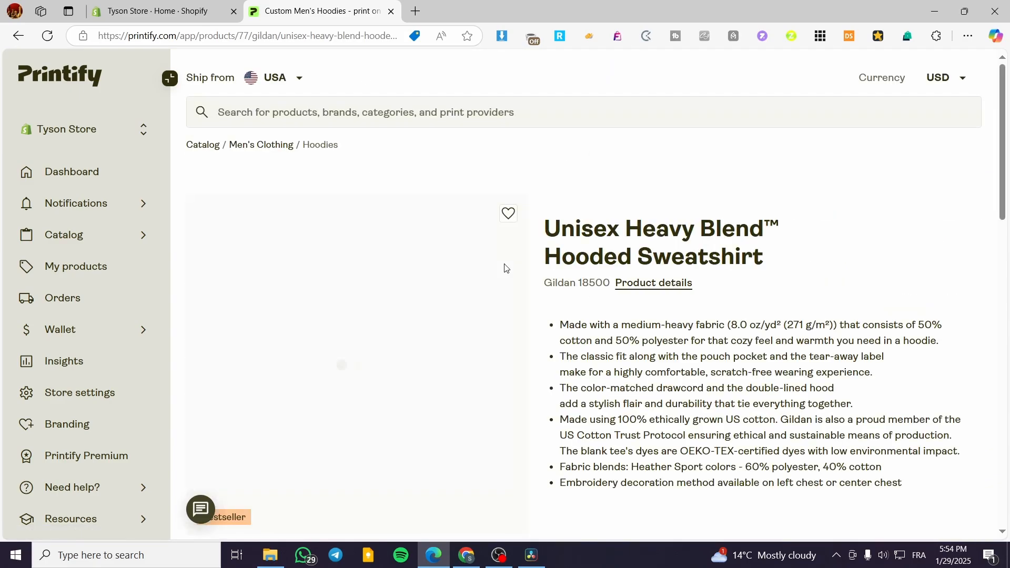
# Step: Compare the DTG and Embroidery decoration methods, keep DTG selected and start designing the hoodie with Printify Choice
pyautogui.scroll(-4, 500, 266)
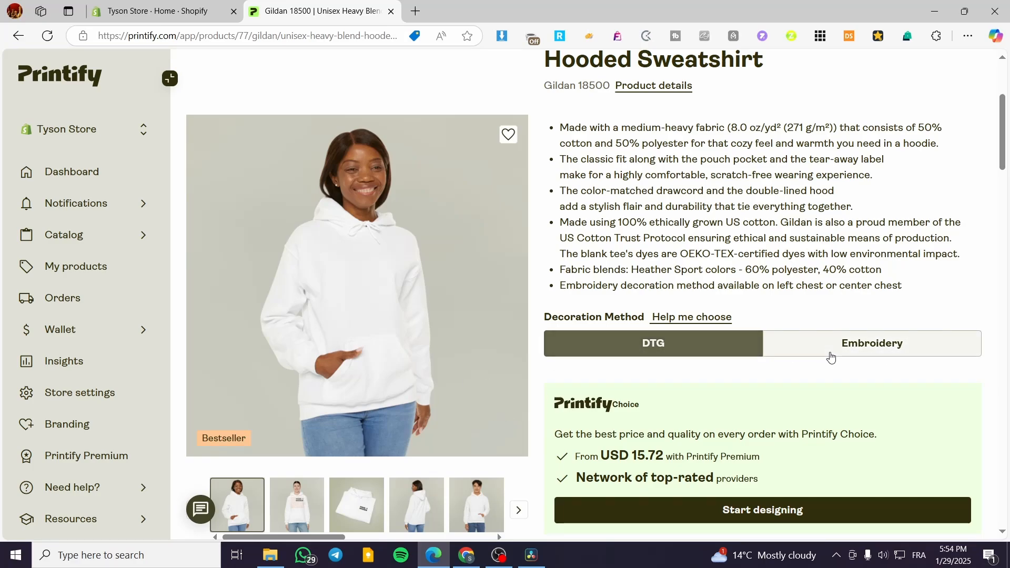
pyautogui.click(831, 357)
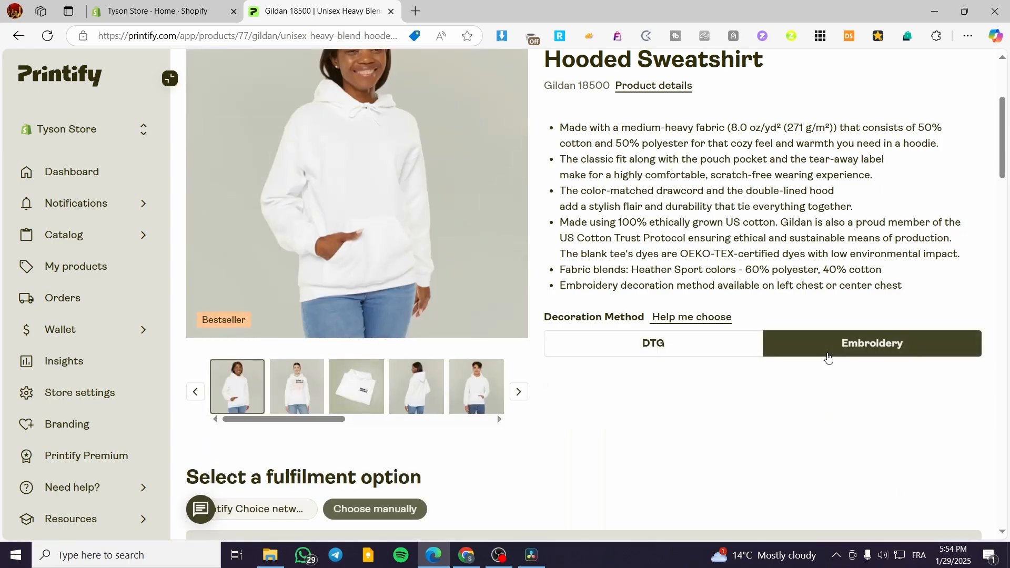
pyautogui.click(700, 348)
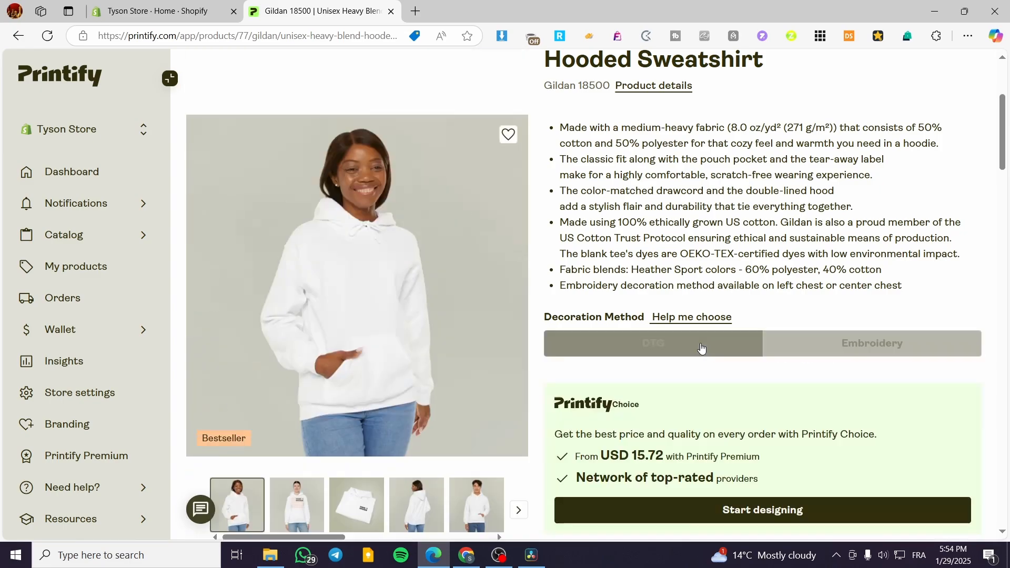
pyautogui.click(838, 352)
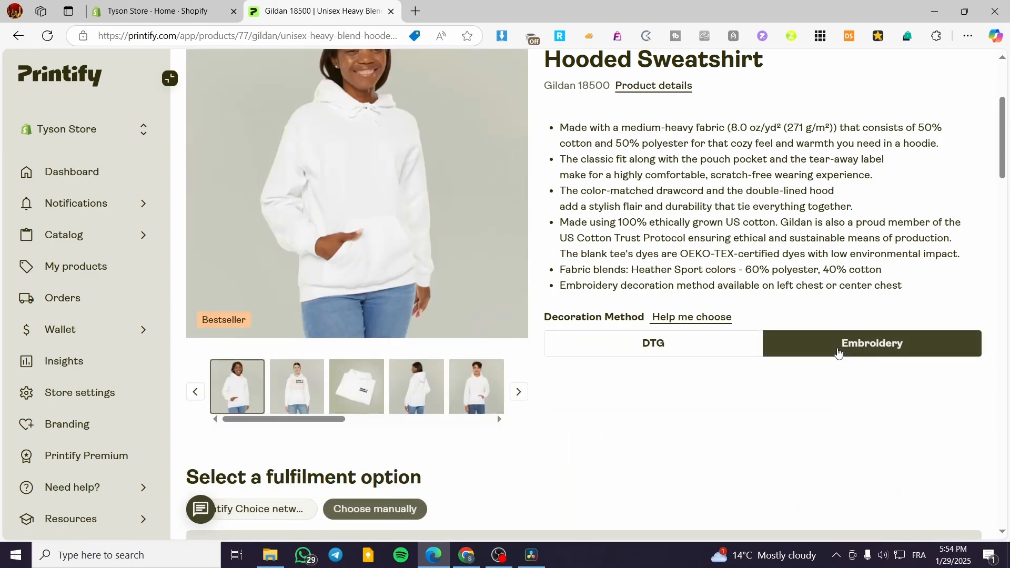
pyautogui.click(718, 352)
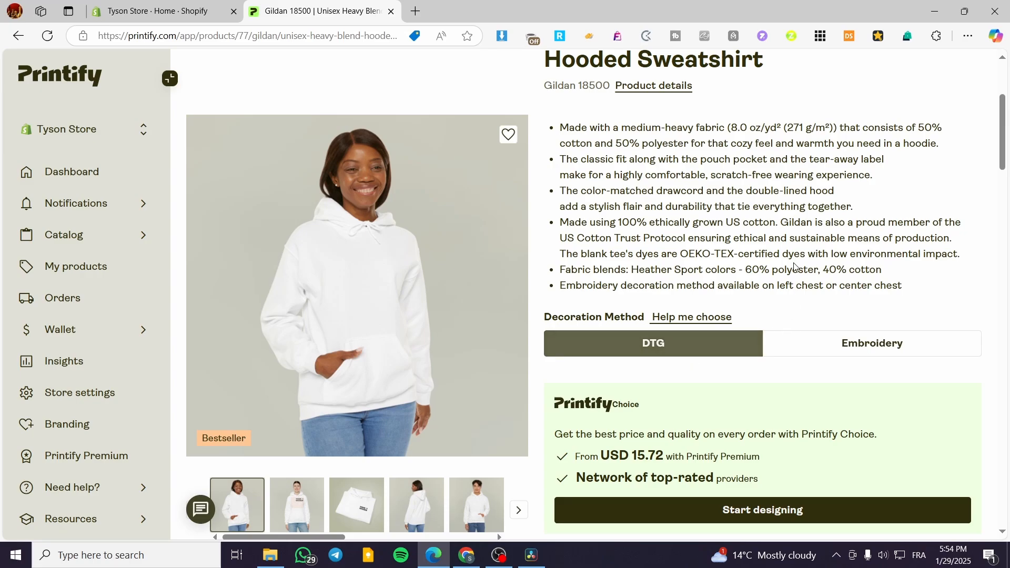
pyautogui.scroll(-3, 447, 303)
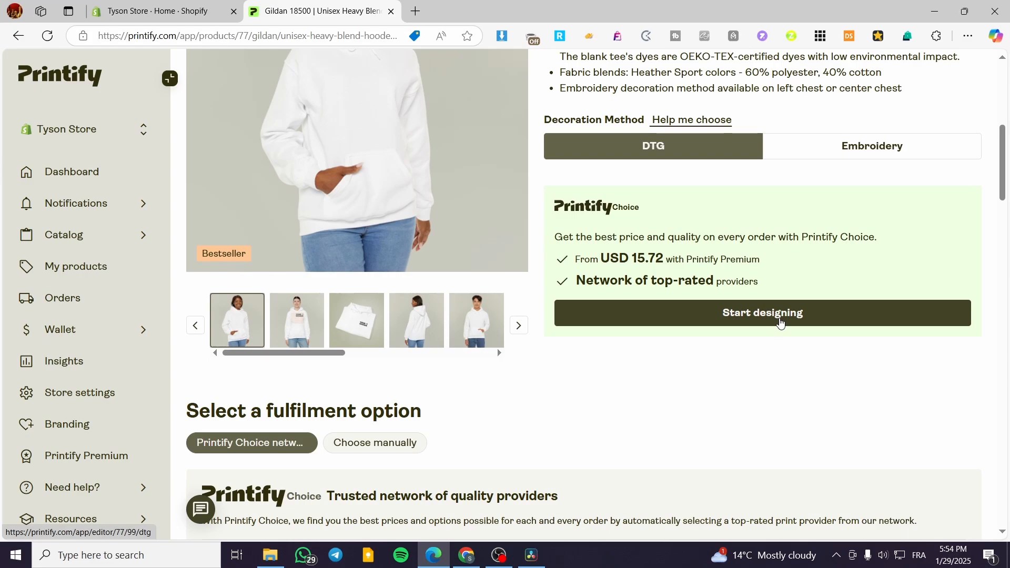
pyautogui.click(781, 323)
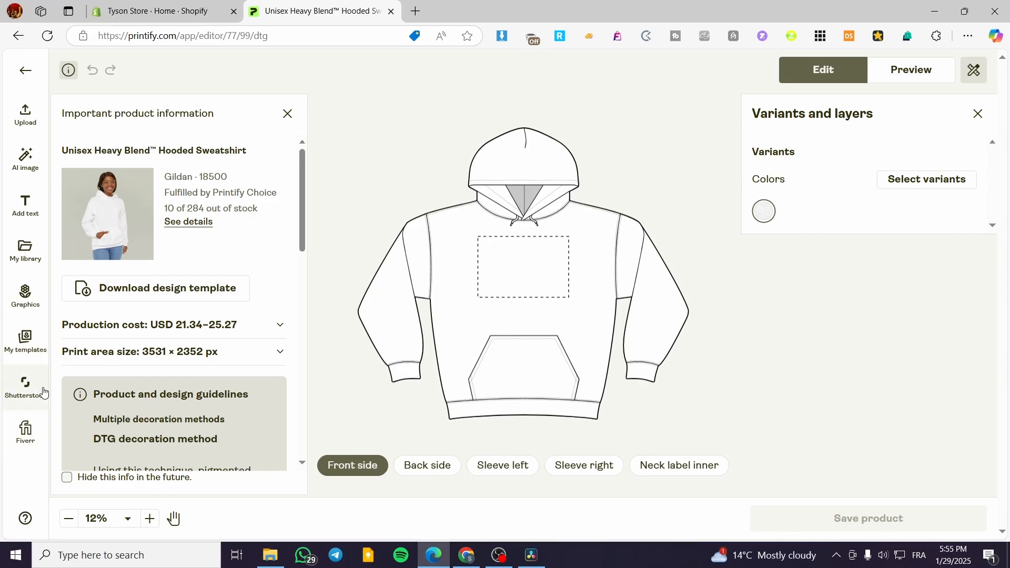
# Step: Add the "Let's Coffee" design from the saved library to the hoodie's front side
pyautogui.click(25, 250)
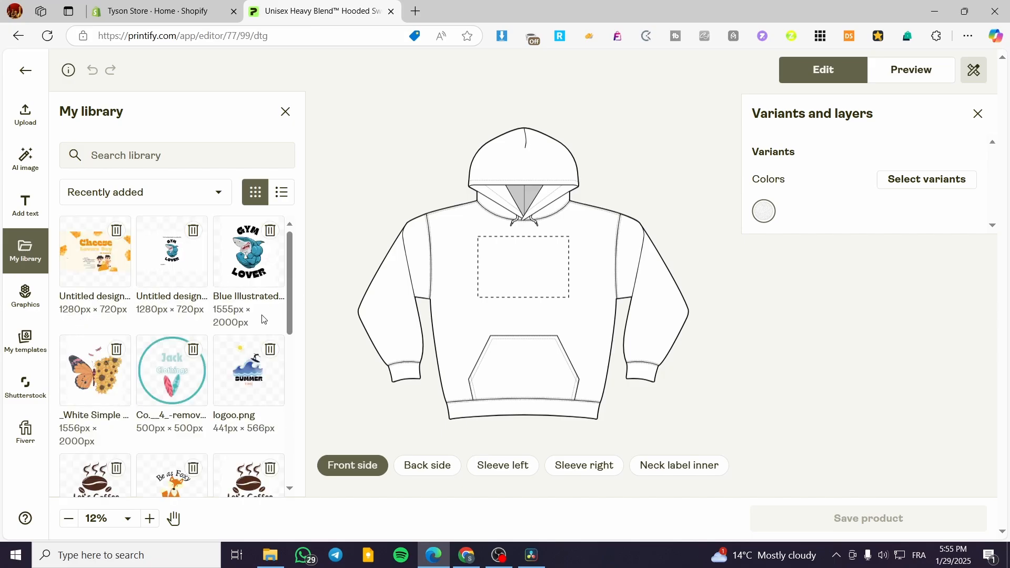
pyautogui.scroll(-1, 252, 379)
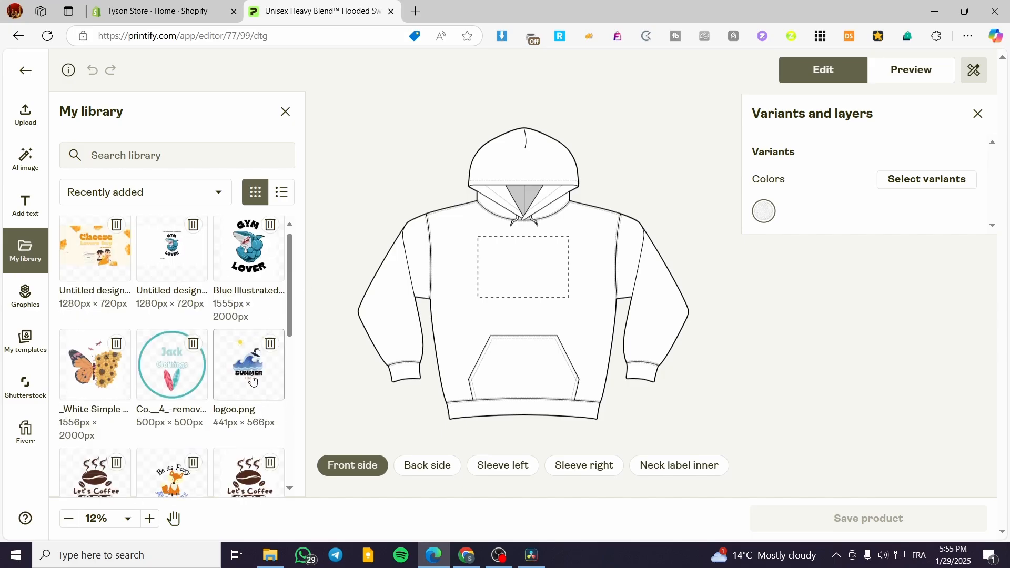
pyautogui.click(98, 427)
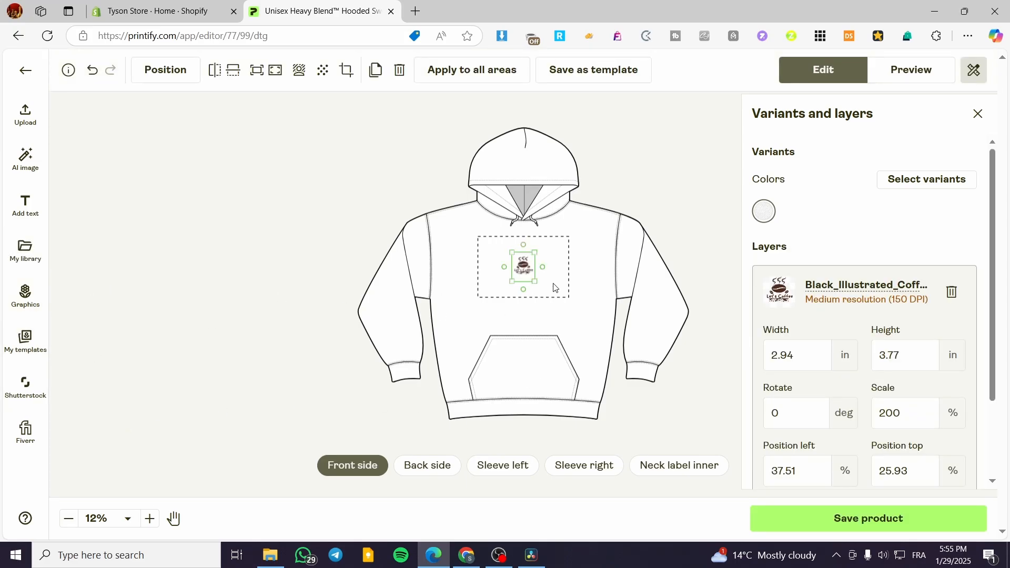
# Step: Enlarge the coffee design to about 8.97 by 11.51 in and centre it horizontally on the front print area
pyautogui.moveTo(535, 281)
pyautogui.mouseDown()
pyautogui.moveTo(560, 321)
pyautogui.moveTo(528, 270)
pyautogui.mouseUp()
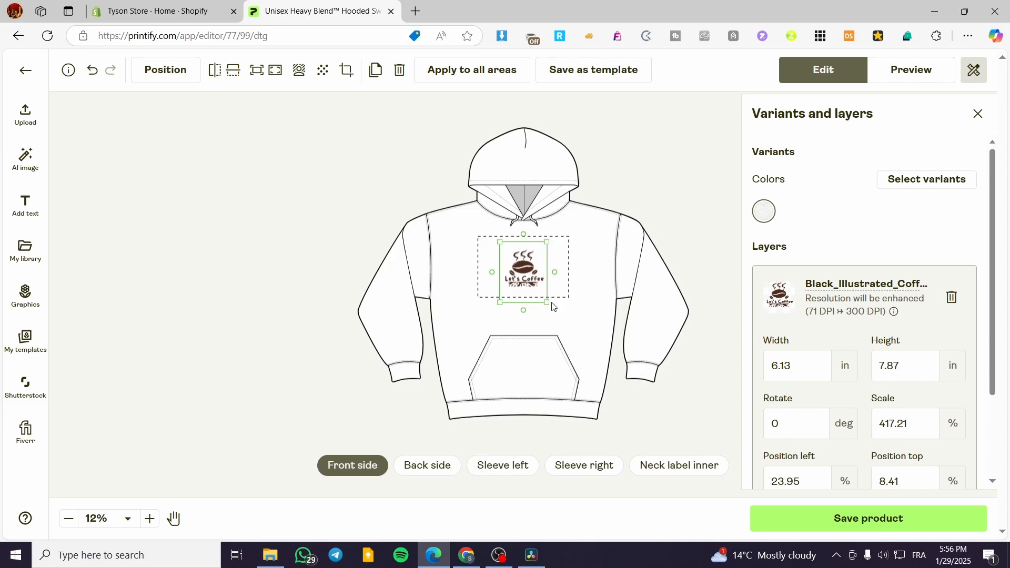
pyautogui.moveTo(548, 304); pyautogui.dragTo(579, 332)
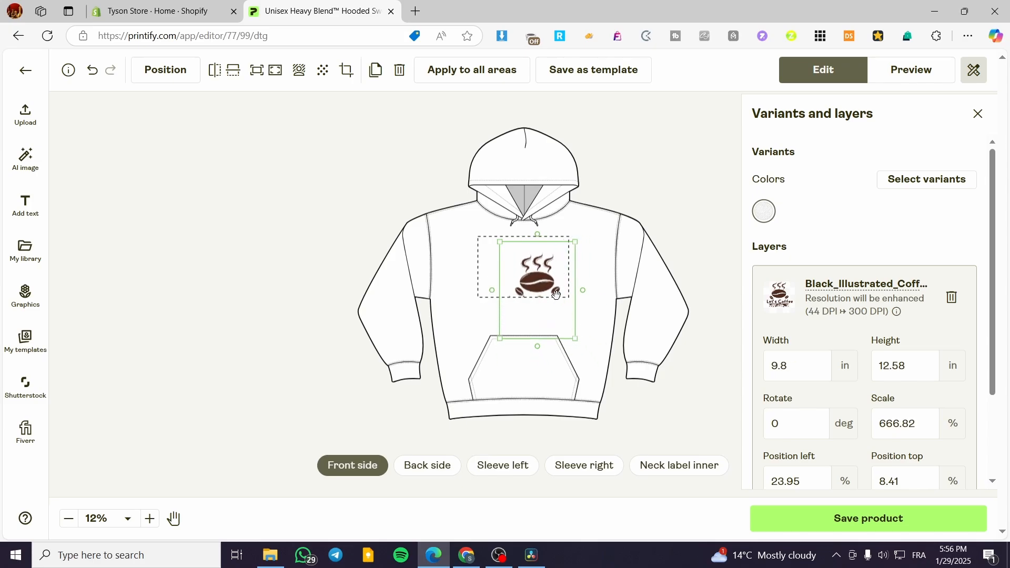
pyautogui.moveTo(538, 283); pyautogui.dragTo(536, 267)
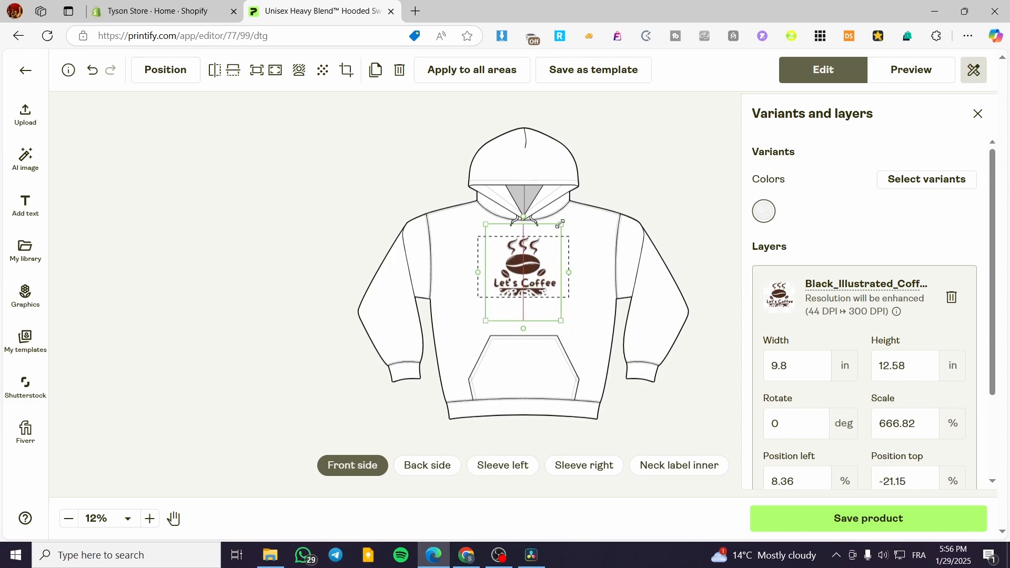
pyautogui.moveTo(561, 224); pyautogui.dragTo(537, 245)
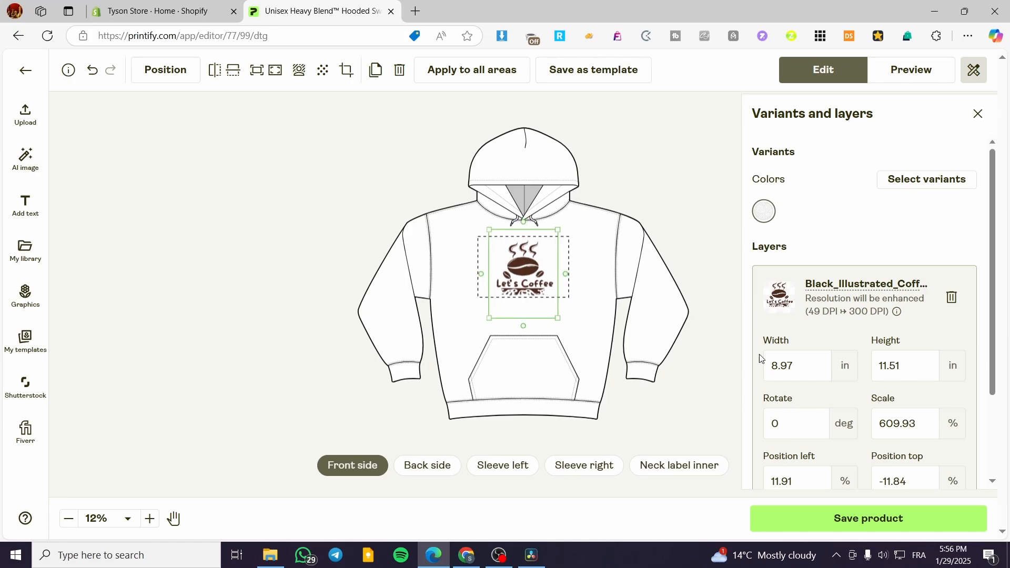
# Step: Open the hoodie's variant selection and add the first Ash colour, listed directly below White
pyautogui.click(935, 186)
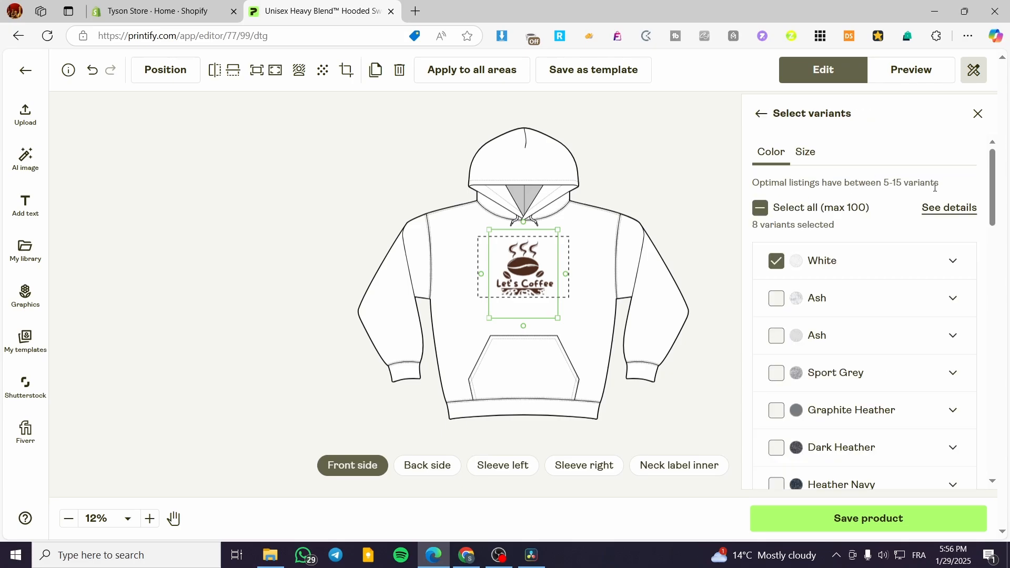
pyautogui.click(777, 298)
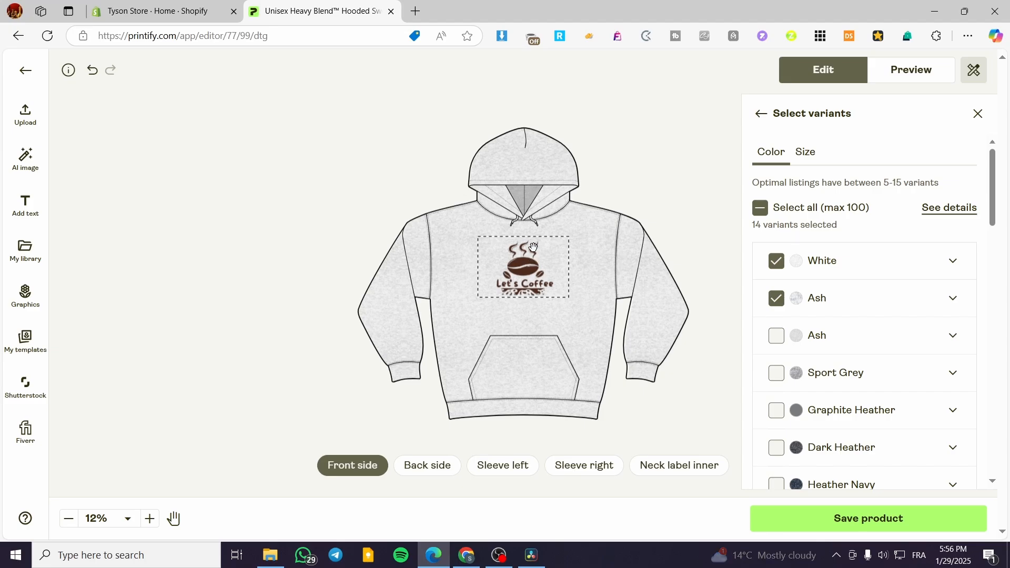
# Step: Try placing the "Gym Lover" shark design from the library beside the coffee design, and delete it
pyautogui.click(32, 264)
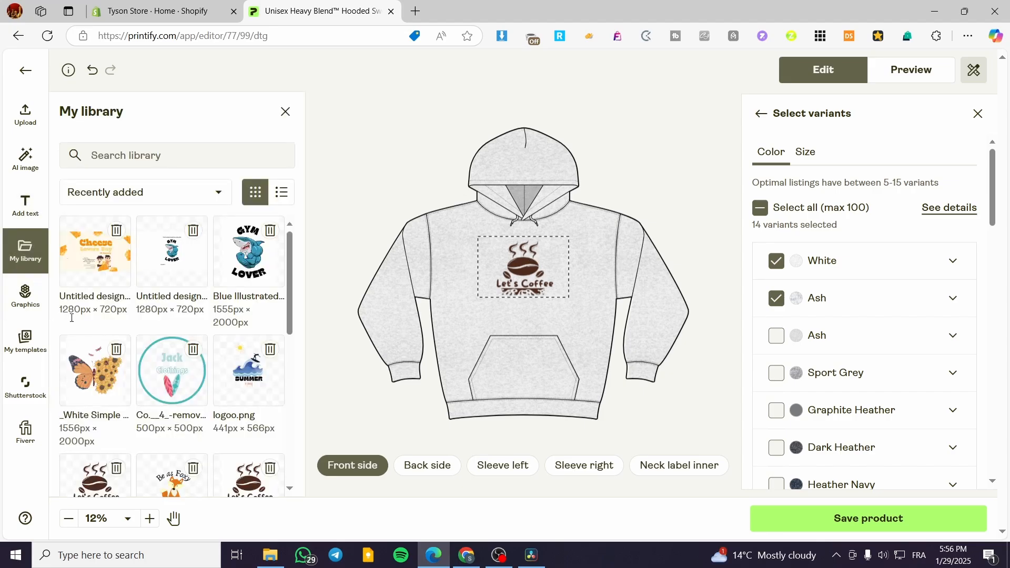
pyautogui.click(250, 276)
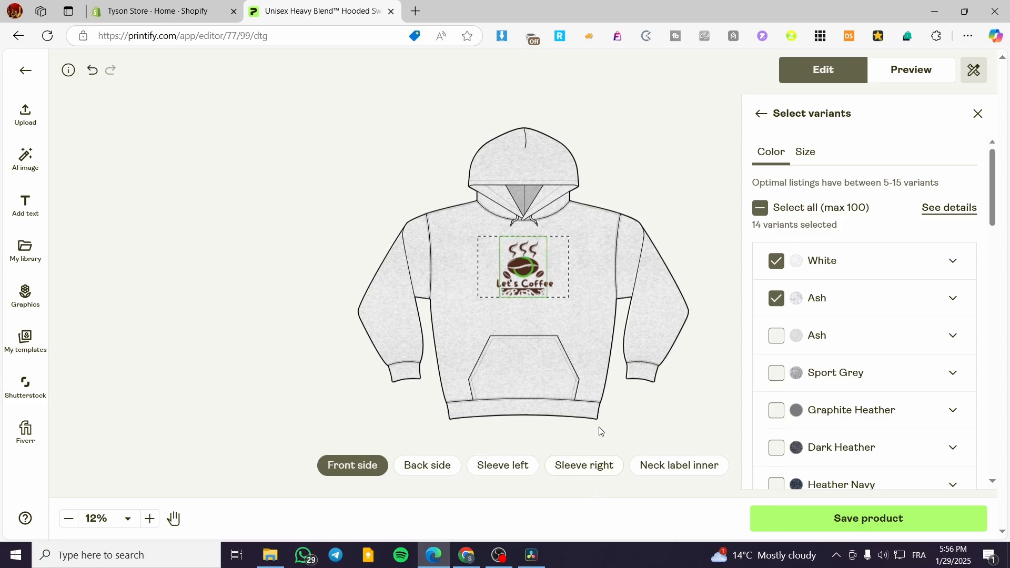
pyautogui.moveTo(531, 269); pyautogui.dragTo(562, 266)
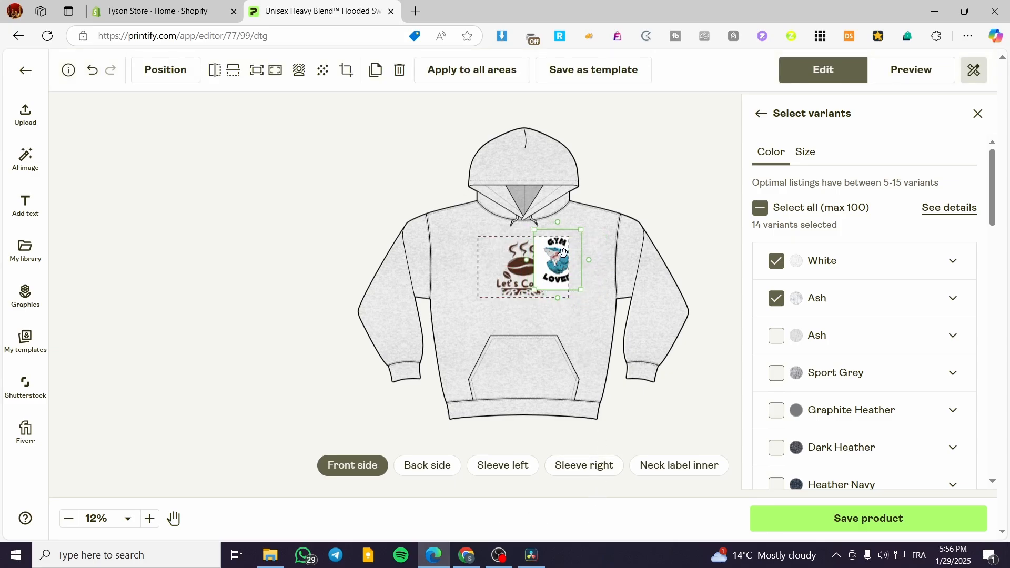
pyautogui.press('Delete')
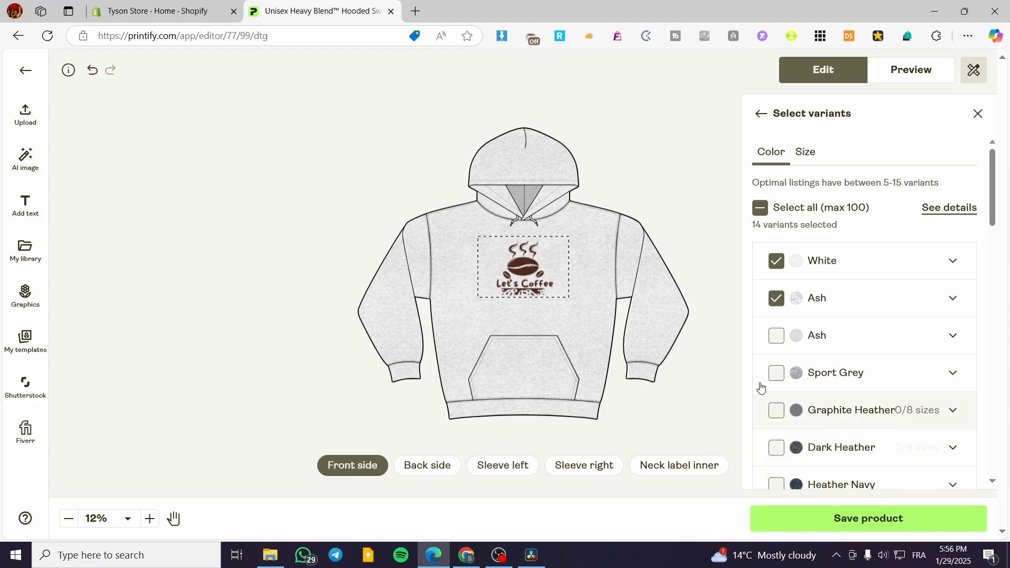
# Step: Add the Graphite Heather, Cherry Red and Red colours to the hoodie's variants
pyautogui.scroll(-1, 811, 349)
pyautogui.scroll(1, 805, 350)
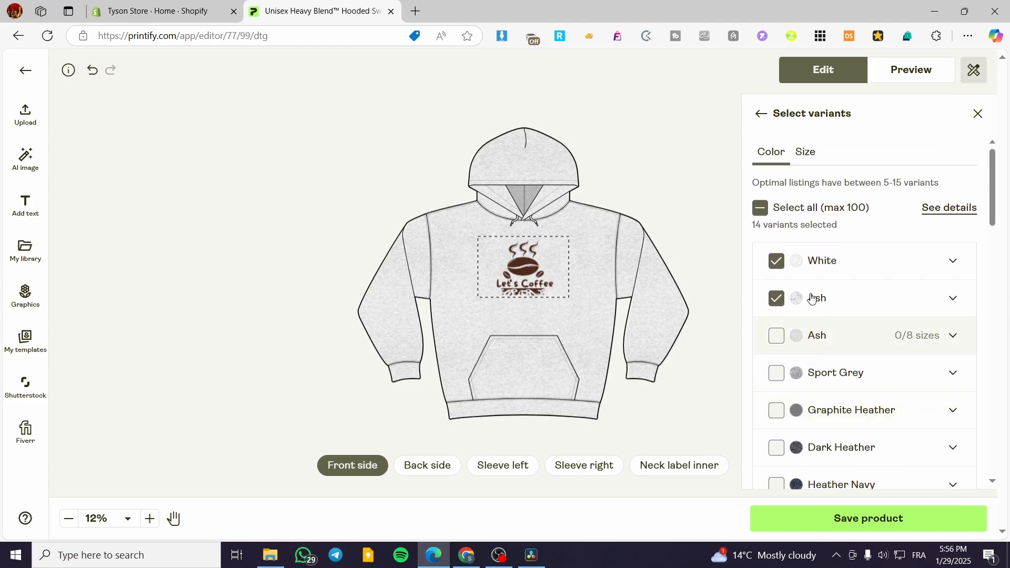
pyautogui.click(777, 411)
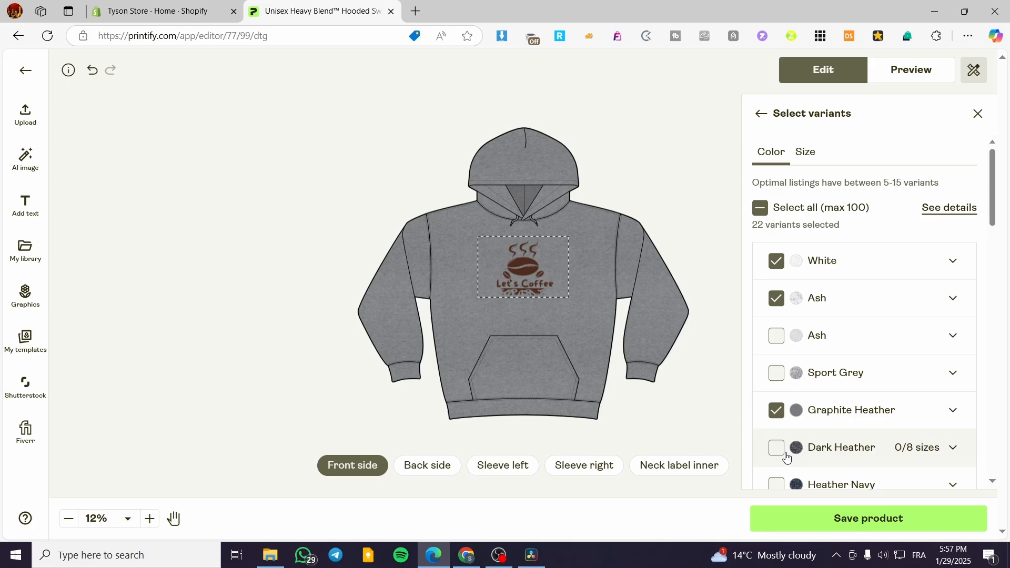
pyautogui.scroll(-3, 942, 379)
pyautogui.scroll(-2, 778, 394)
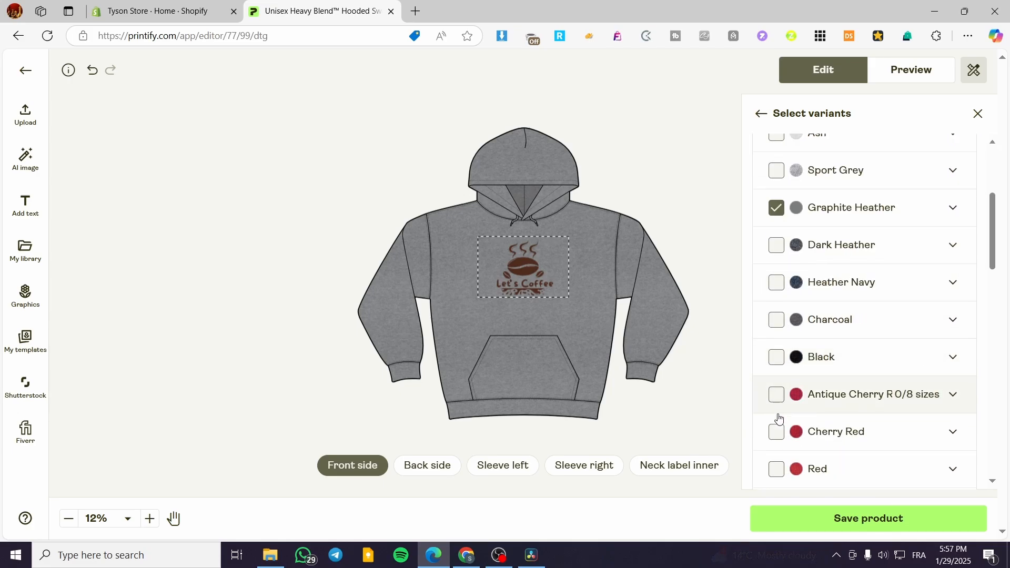
pyautogui.scroll(-3, 777, 343)
pyautogui.click(778, 306)
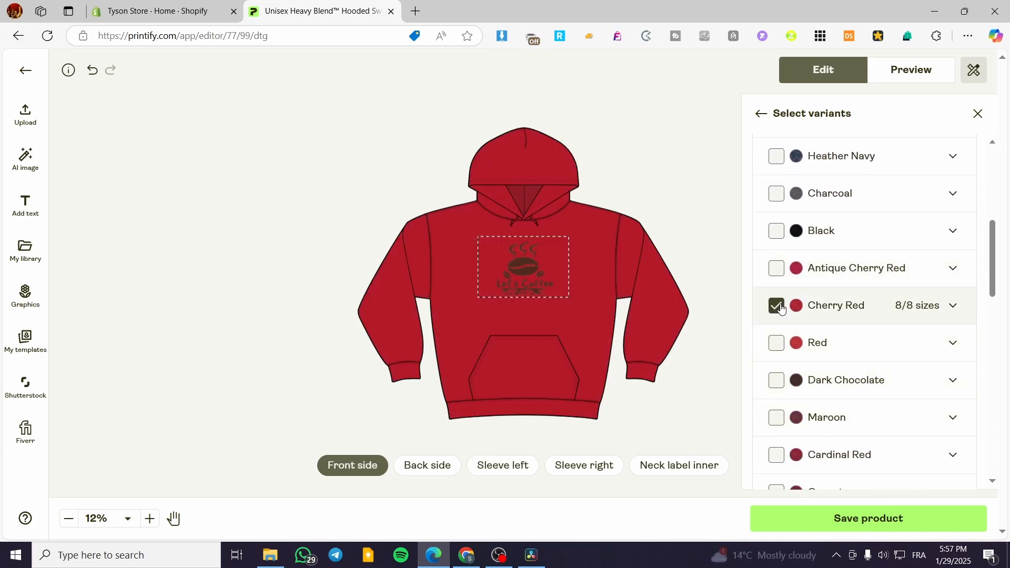
pyautogui.click(778, 345)
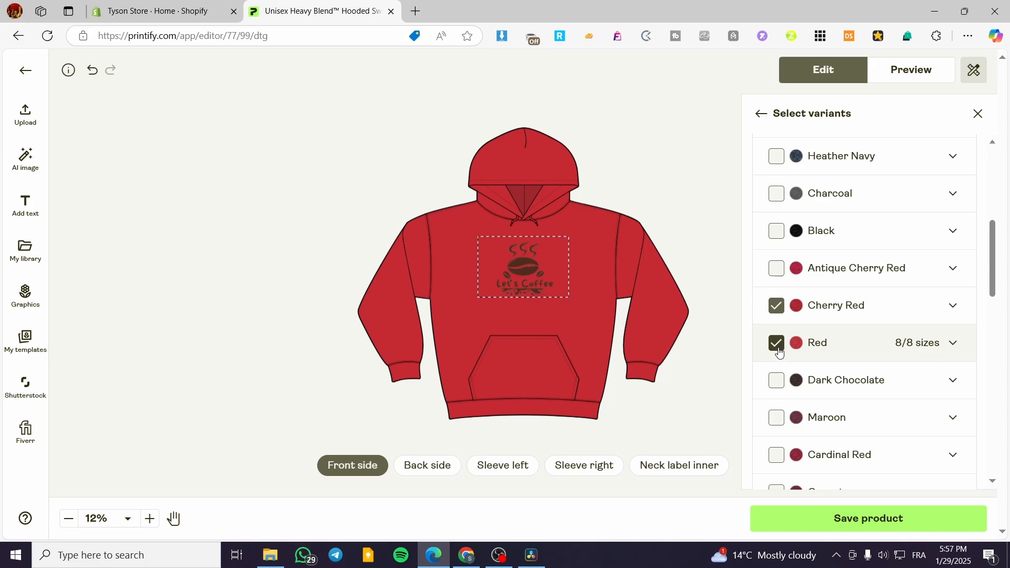
# Step: Try the Dark Chocolate colour and deselect it, and add Orange and Sand to the hoodie's variants
pyautogui.scroll(-3, 778, 350)
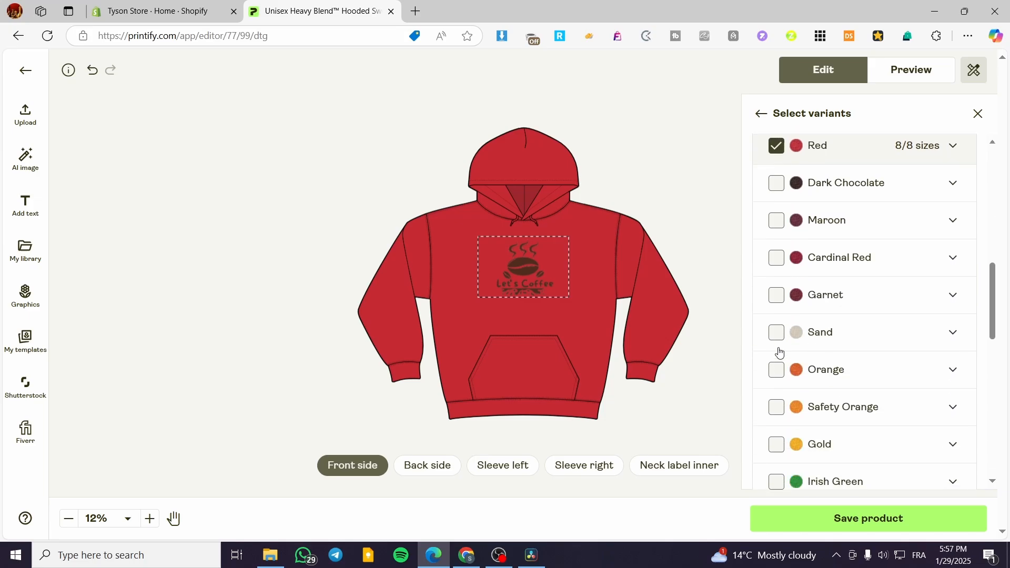
pyautogui.click(778, 185)
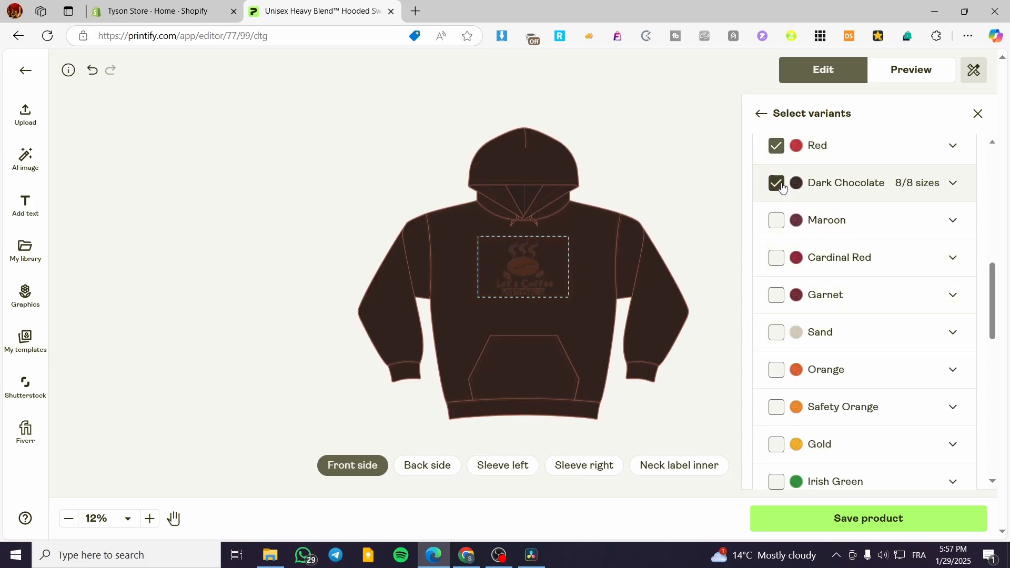
pyautogui.click(777, 184)
pyautogui.scroll(-1, 827, 354)
pyautogui.click(778, 305)
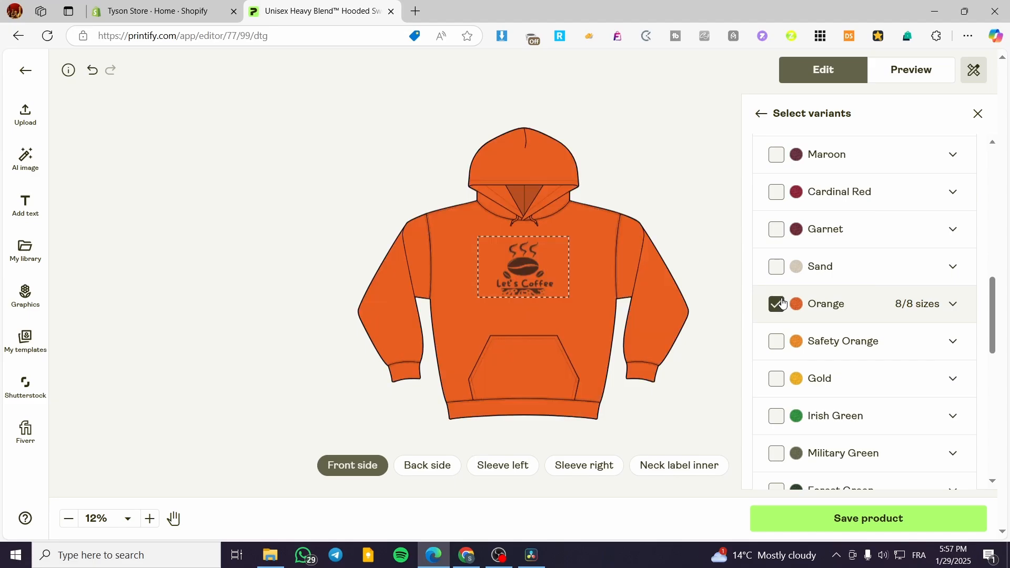
pyautogui.click(778, 266)
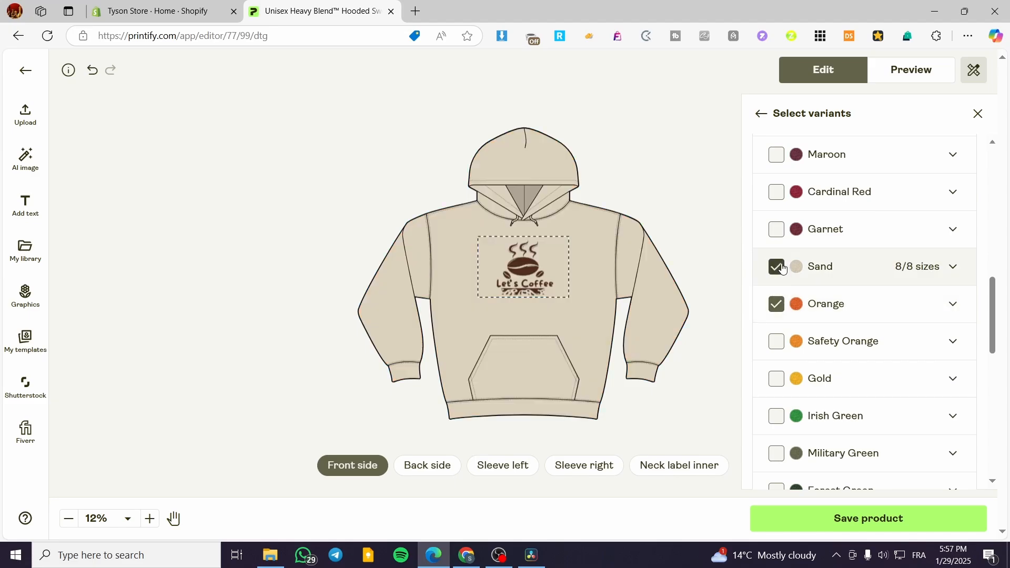
pyautogui.scroll(-1, 786, 292)
pyautogui.scroll(-1, 791, 298)
pyautogui.scroll(2, 784, 237)
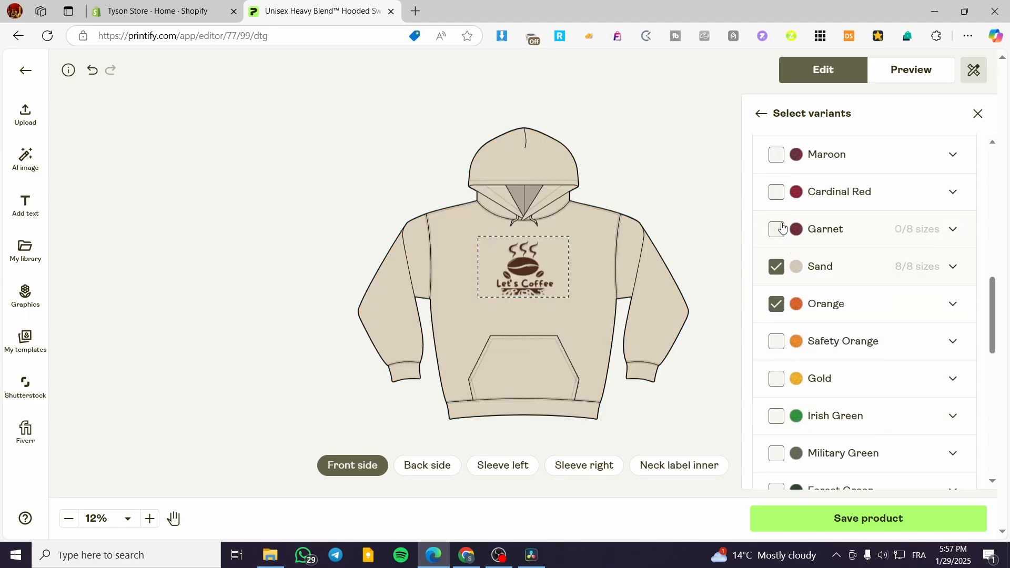
# Step: Try the Irish Green colour and deselect it, and add Antique Sapphire to the hoodie's variants
pyautogui.scroll(-2, 821, 379)
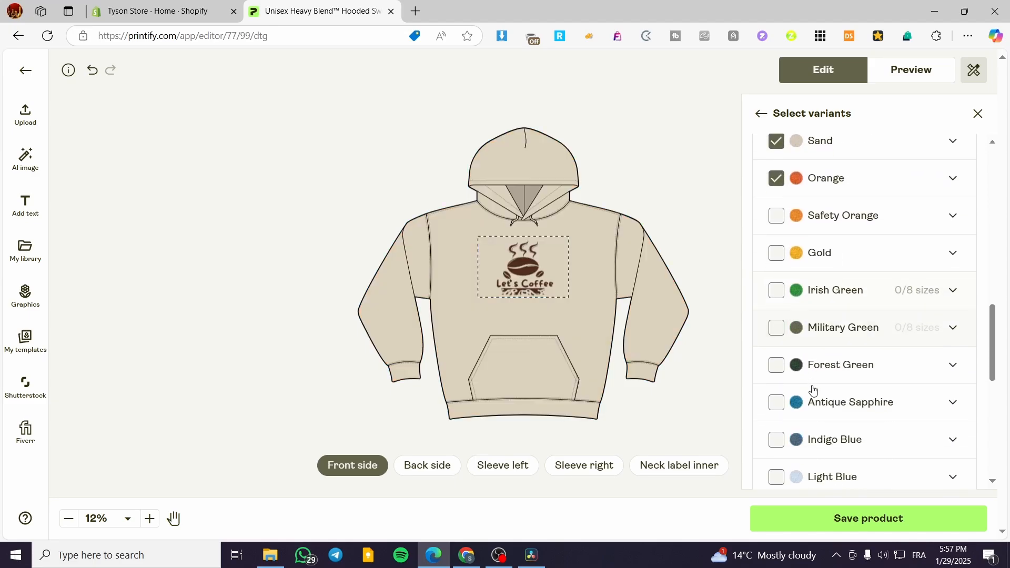
pyautogui.click(777, 289)
pyautogui.click(777, 293)
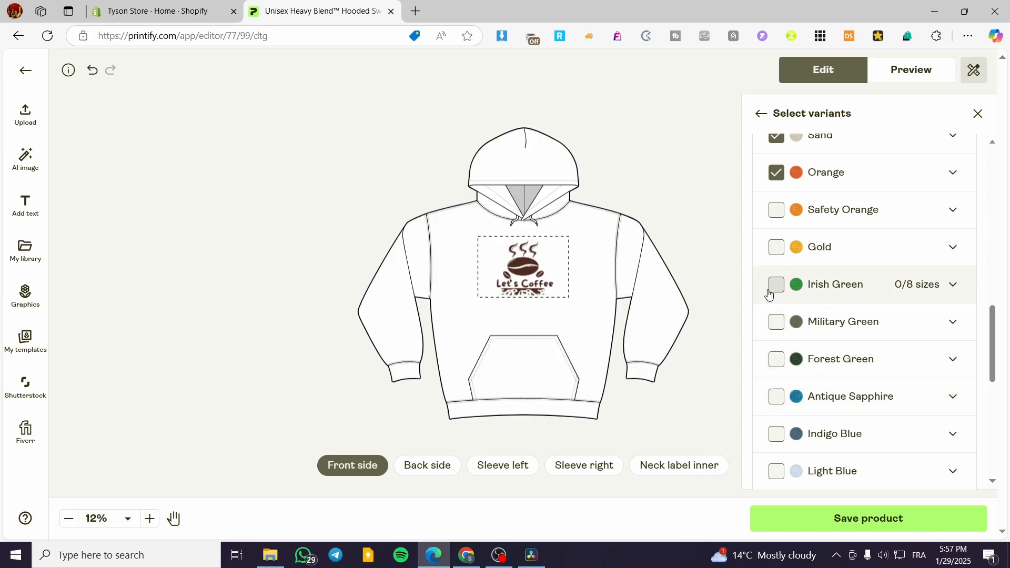
pyautogui.scroll(-1, 779, 310)
pyautogui.click(777, 331)
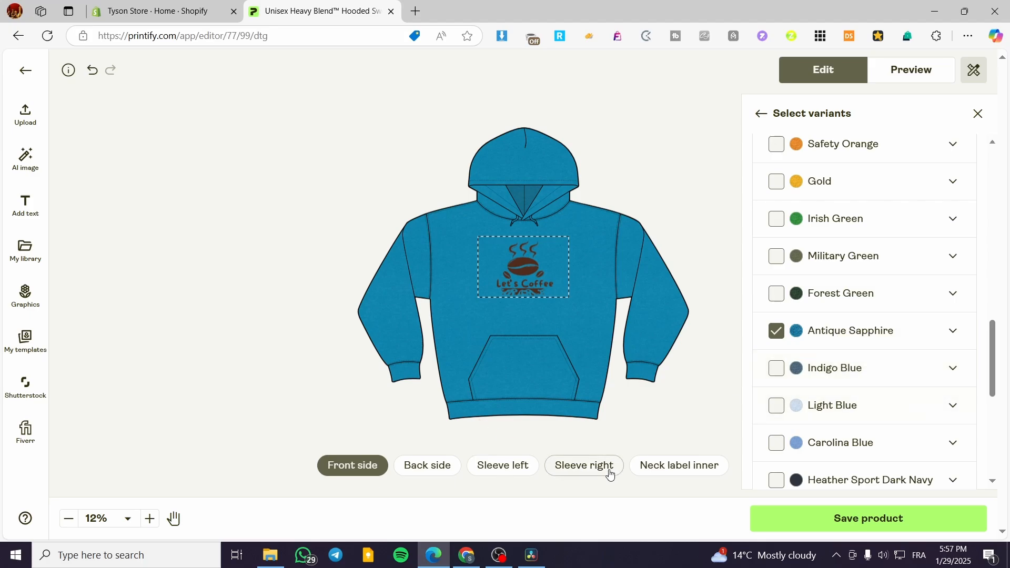
# Step: Place the "Let's Coffee" design from the library on the inner neck label and move it slightly upward
pyautogui.click(427, 474)
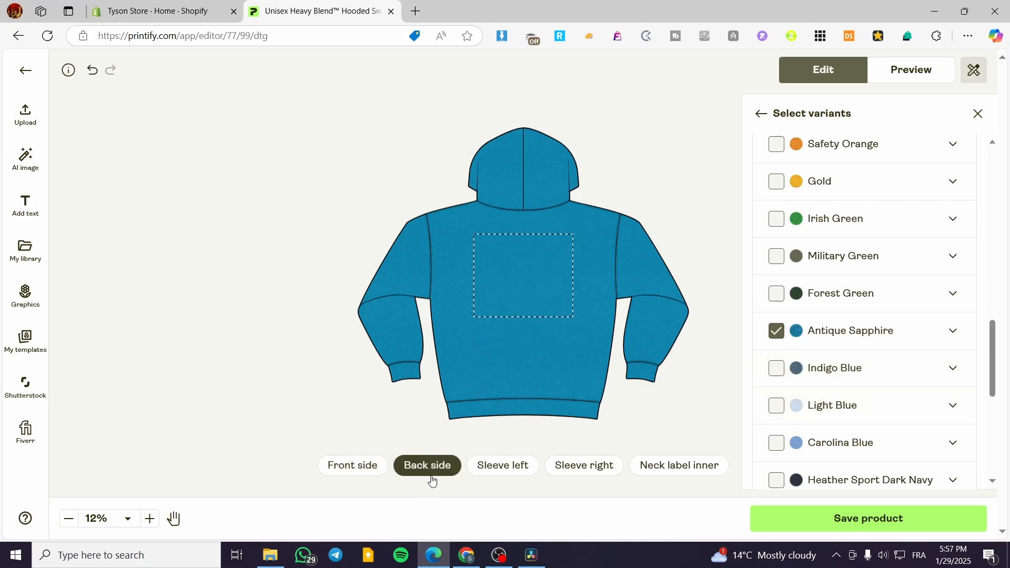
pyautogui.click(506, 473)
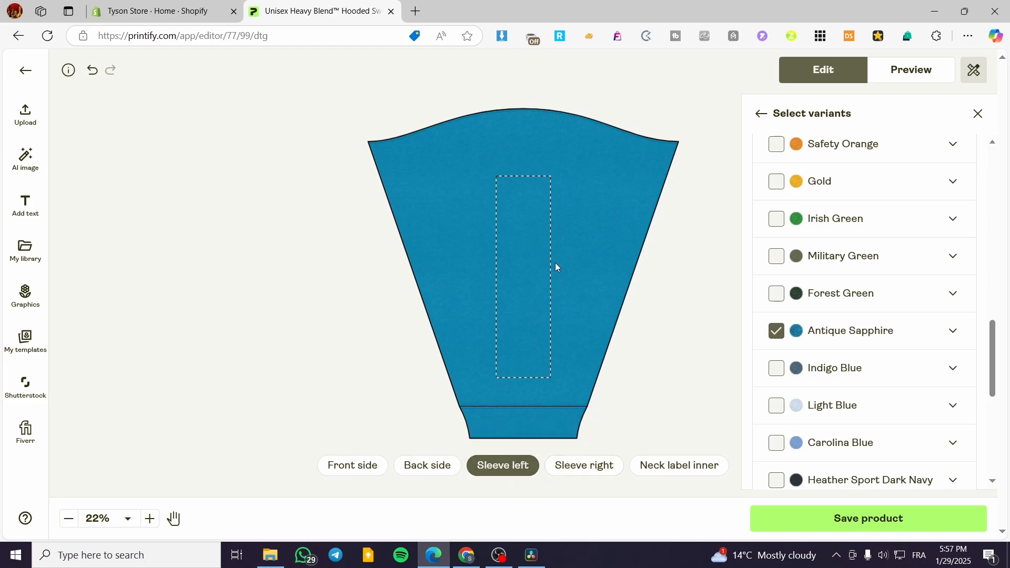
pyautogui.click(593, 478)
pyautogui.click(666, 473)
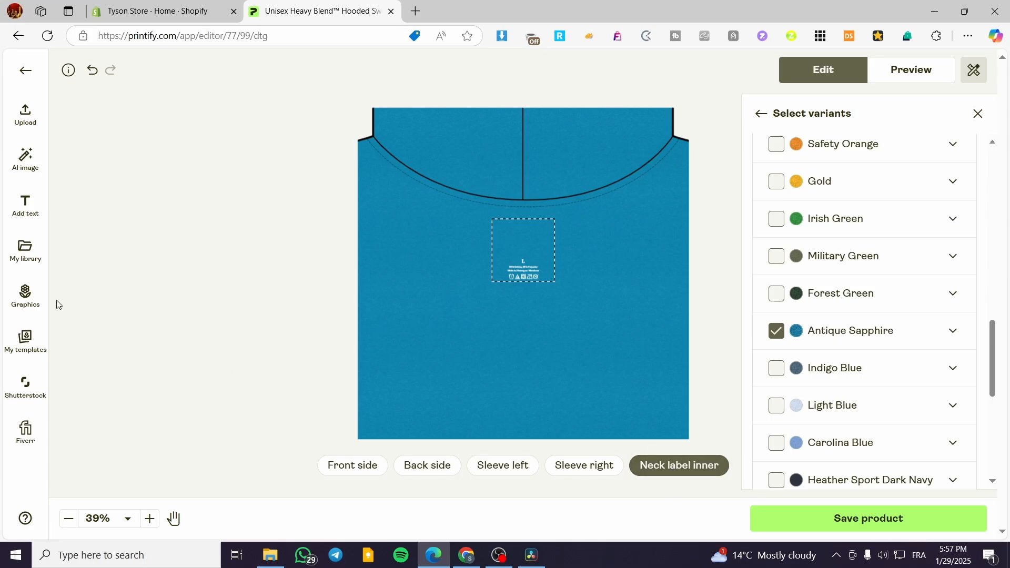
pyautogui.click(35, 255)
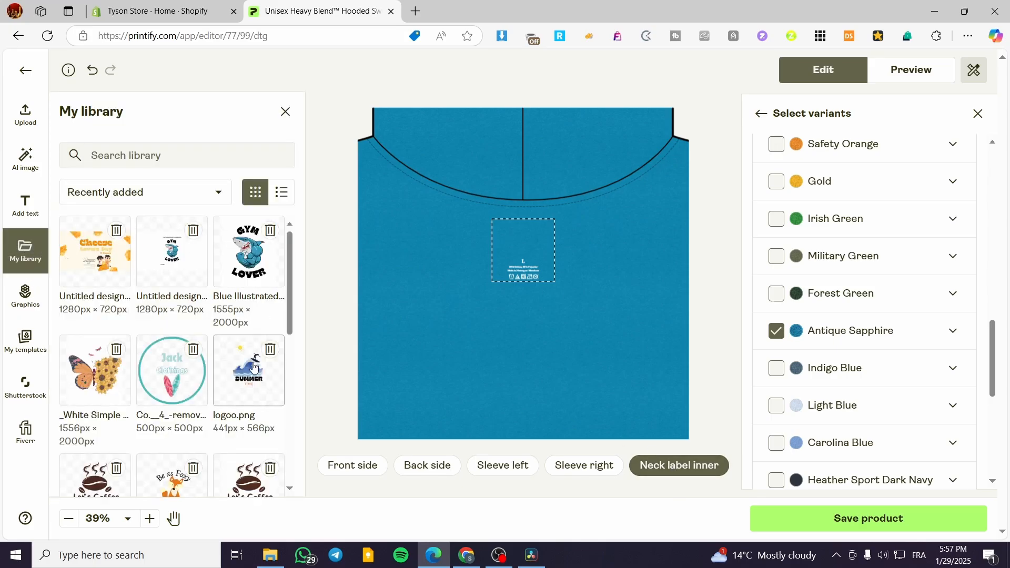
pyautogui.click(95, 479)
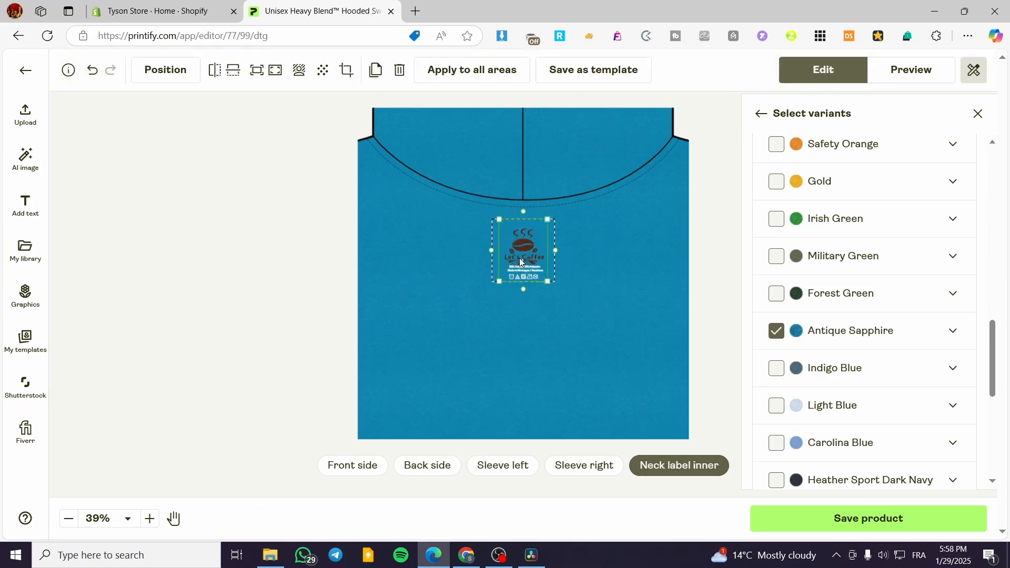
pyautogui.moveTo(529, 259); pyautogui.dragTo(530, 254)
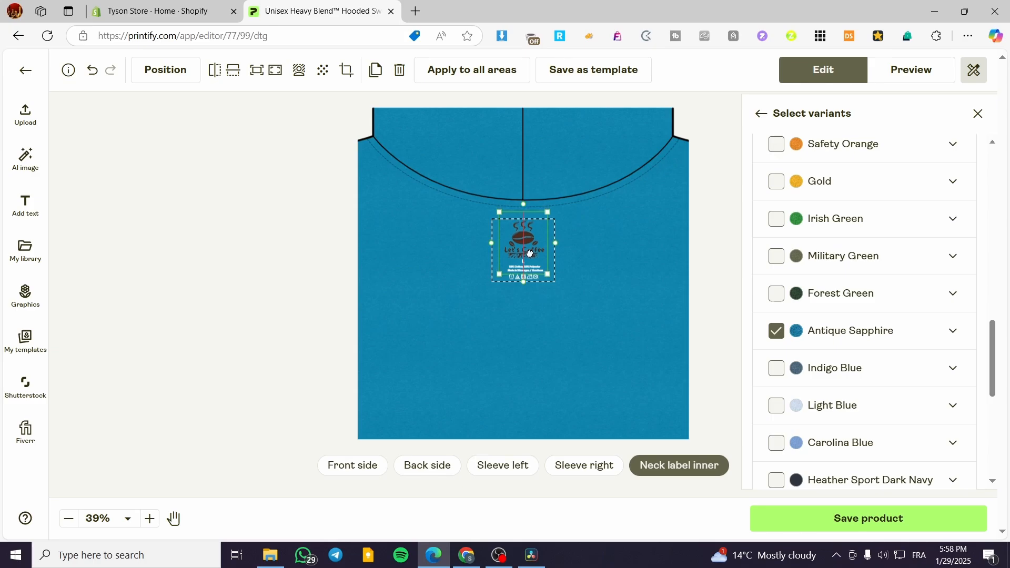
pyautogui.click(552, 395)
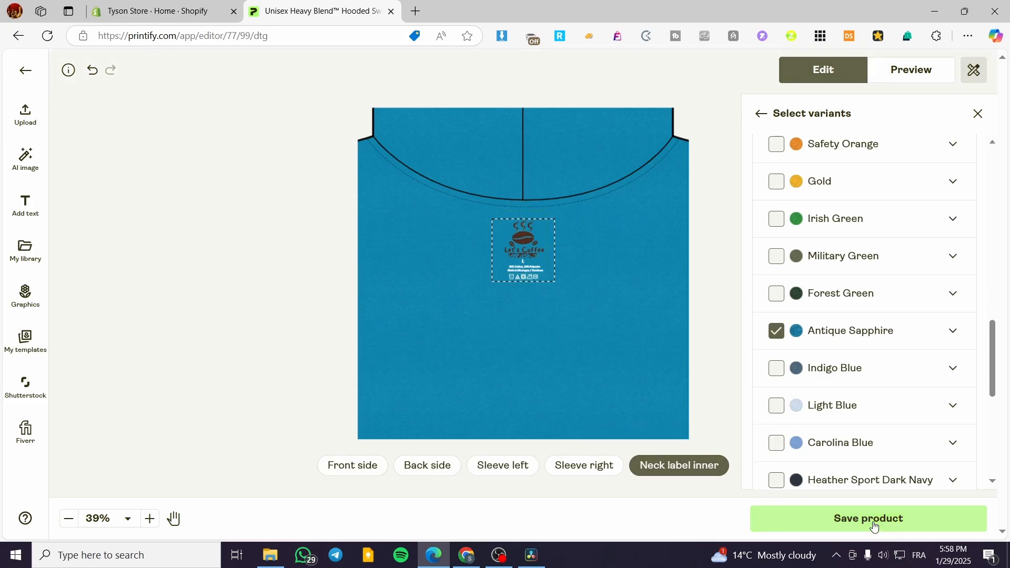
# Step: List the hoodie's variants by size, deselect size 5XL and select all colours for size S
pyautogui.scroll(6, 921, 461)
pyautogui.scroll(8, 895, 431)
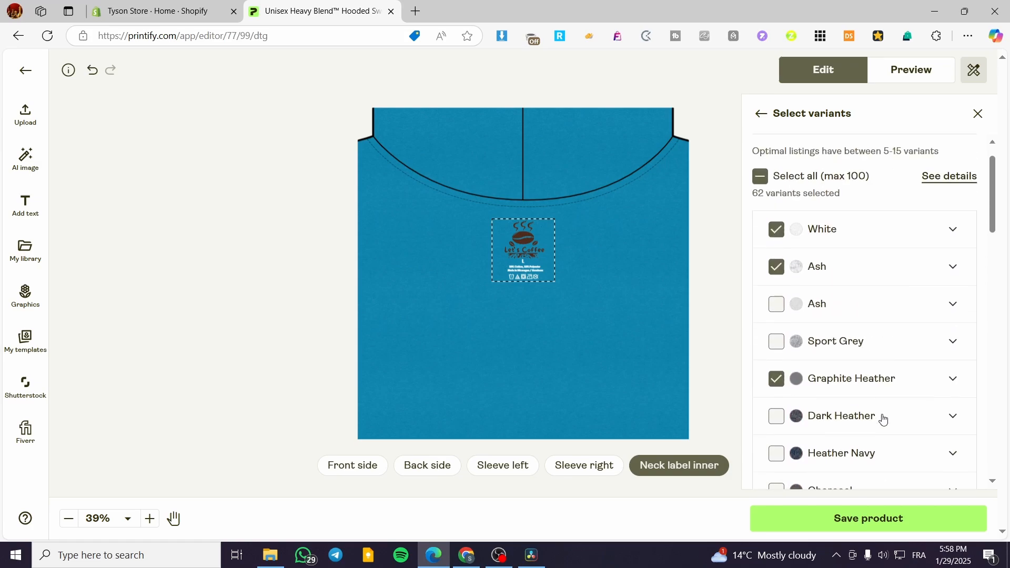
pyautogui.click(806, 153)
pyautogui.scroll(-1, 836, 331)
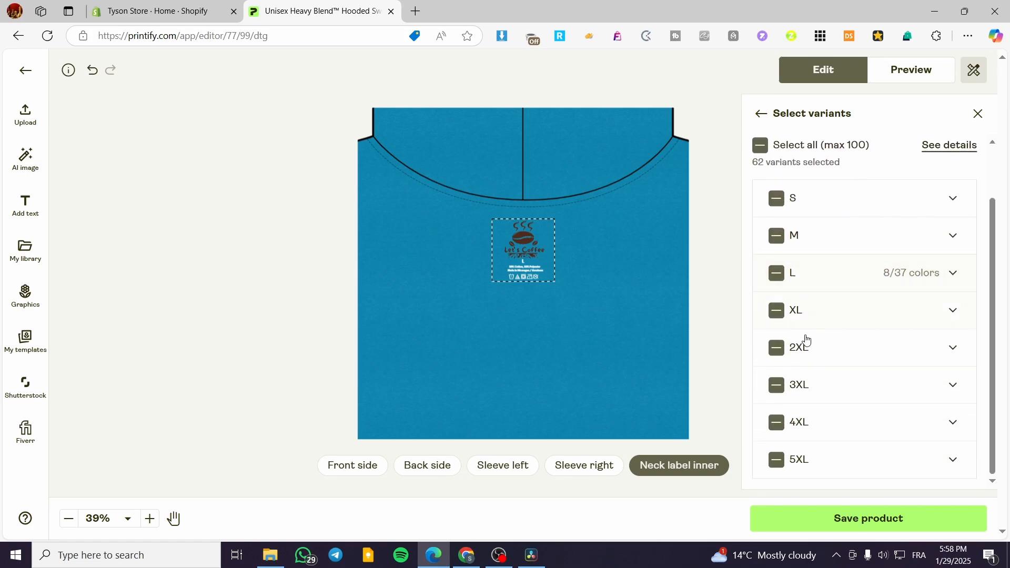
pyautogui.click(777, 459)
pyautogui.click(779, 239)
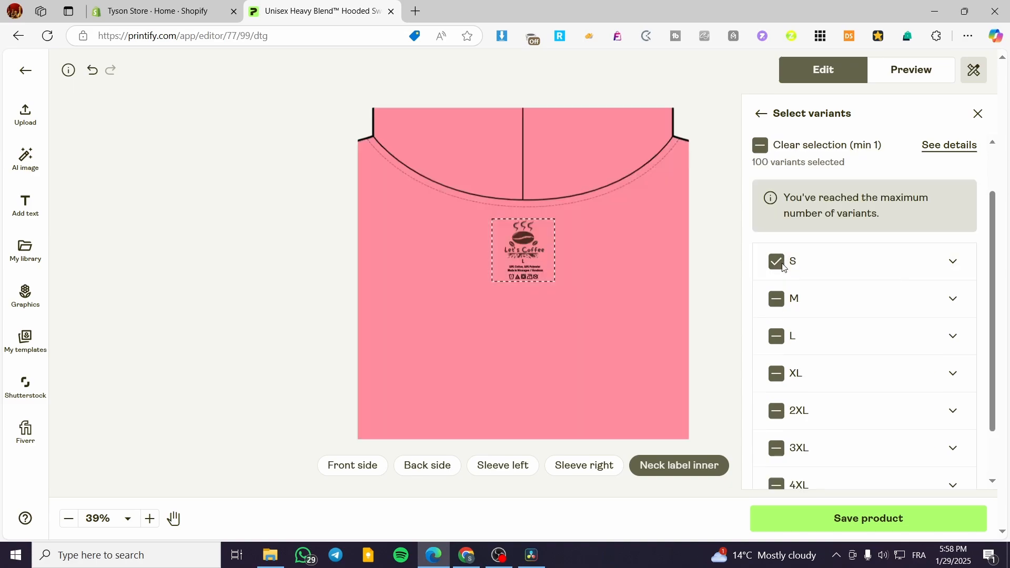
# Step: Clear size M and select it again to include additional colours within the variant limit
pyautogui.click(778, 298)
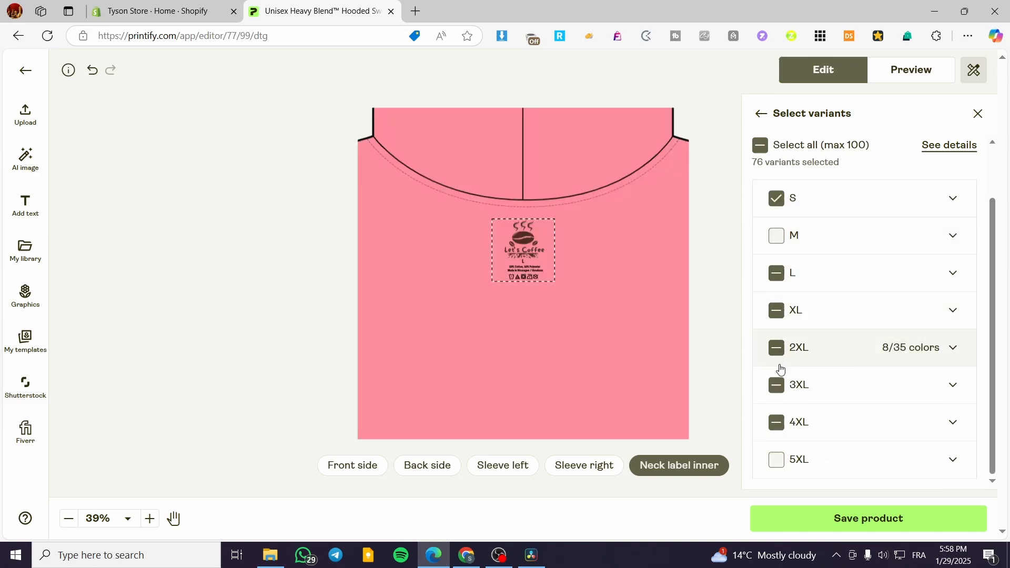
pyautogui.click(777, 235)
pyautogui.click(778, 299)
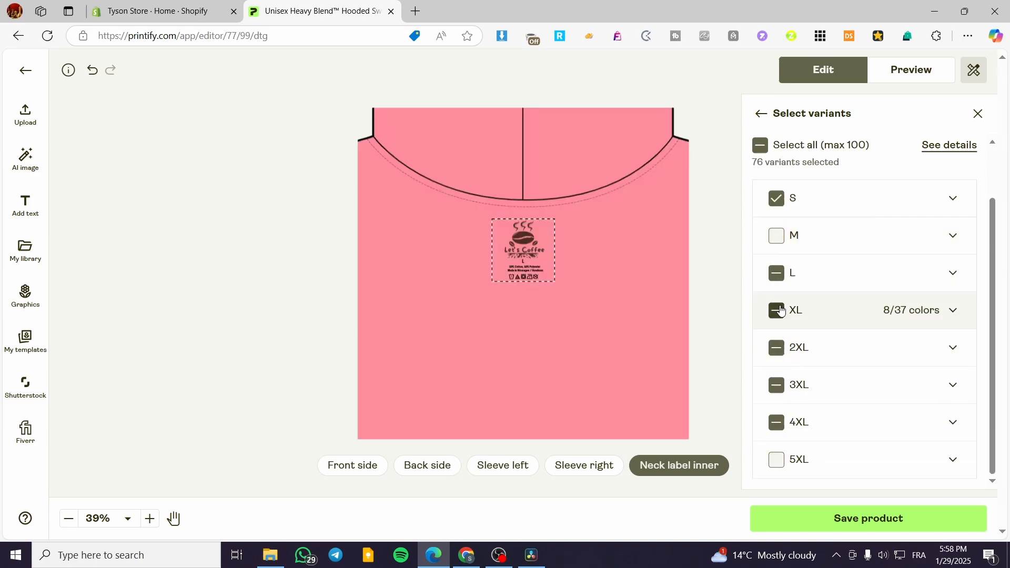
pyautogui.click(777, 235)
# Step: Deselect size 4XL, and clear and reselect size 3XL to include more colours
pyautogui.scroll(-2, 793, 358)
pyautogui.click(780, 428)
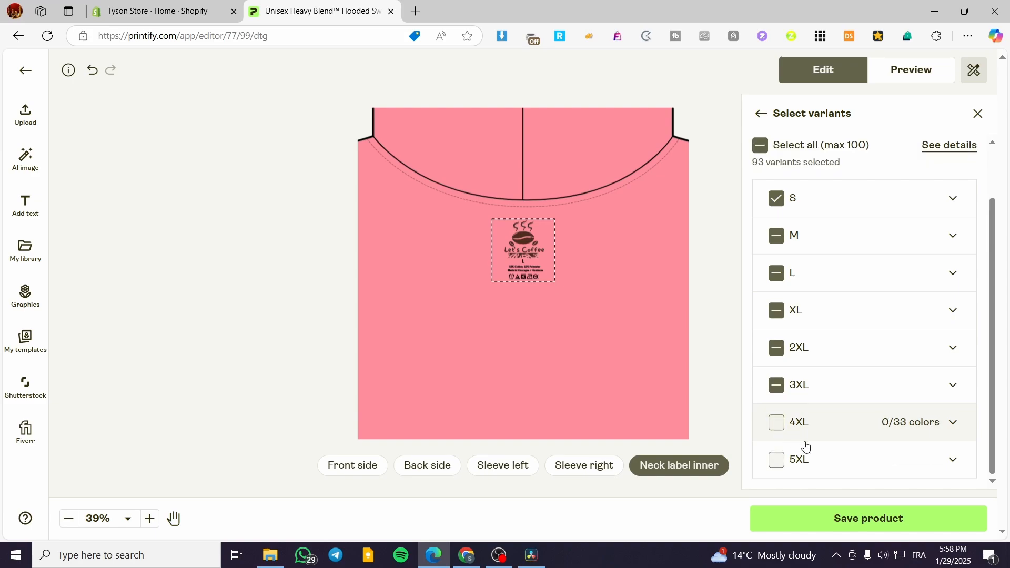
pyautogui.click(779, 388)
pyautogui.click(778, 455)
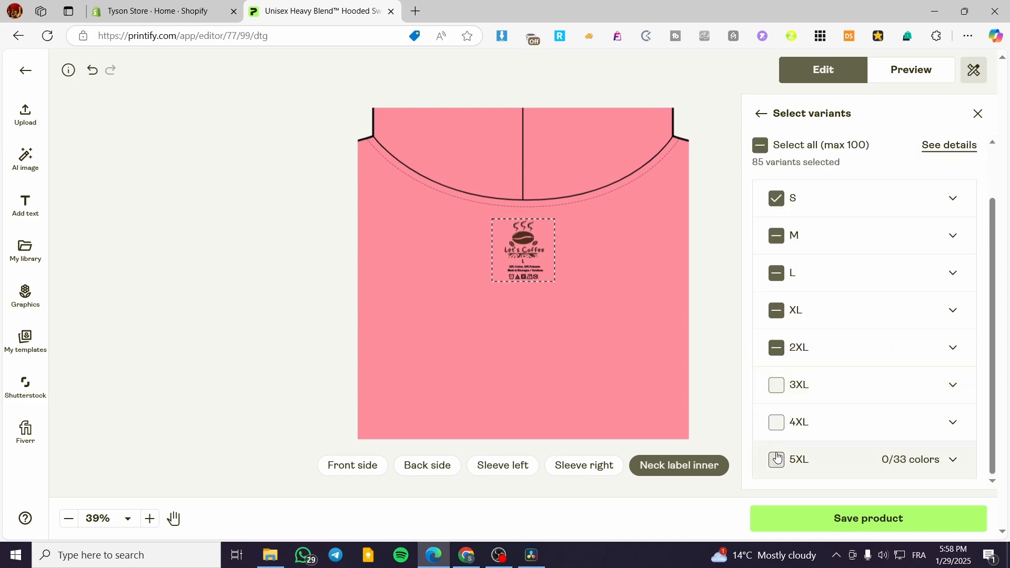
pyautogui.click(784, 389)
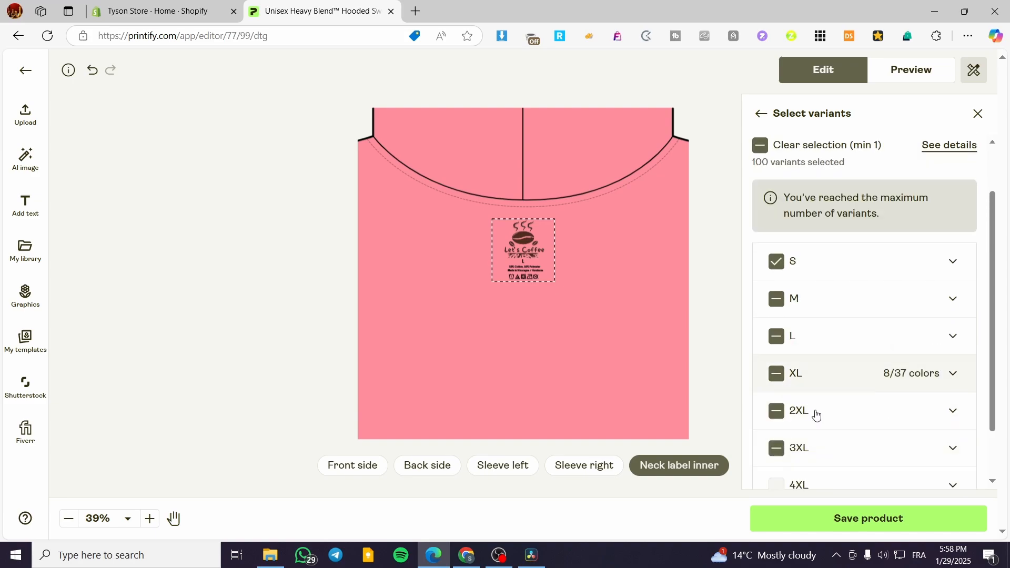
pyautogui.scroll(-1, 882, 483)
# Step: Save the hoodie product, look through its mockup images and start publishing it
pyautogui.click(860, 521)
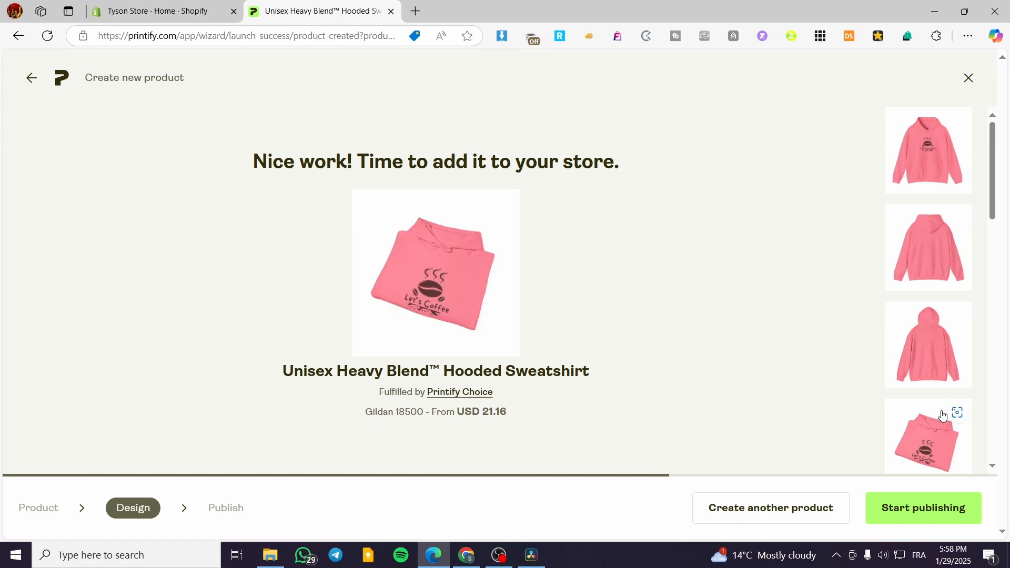
pyautogui.scroll(-1, 937, 410)
pyautogui.scroll(-2, 938, 410)
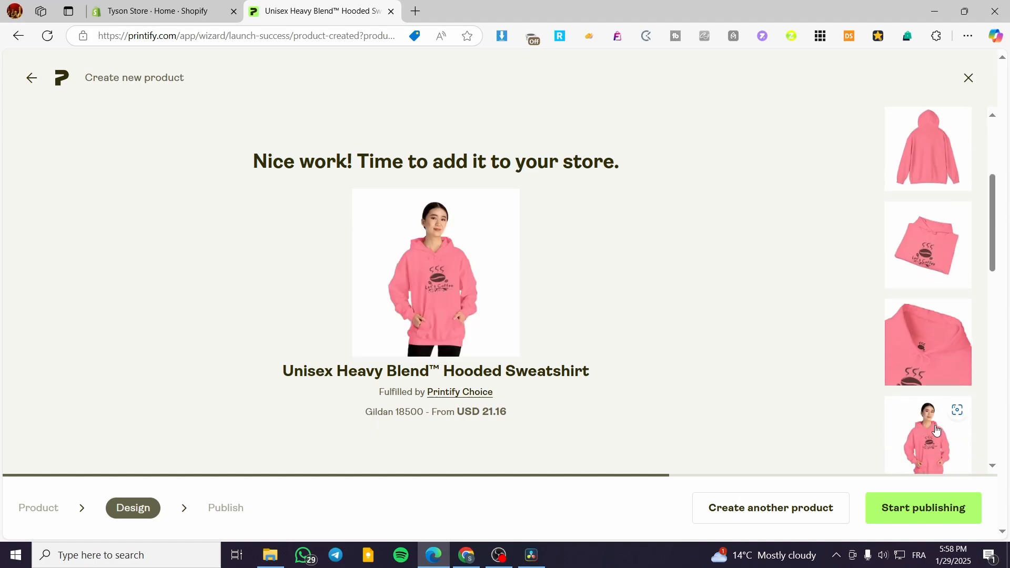
pyautogui.scroll(-2, 942, 448)
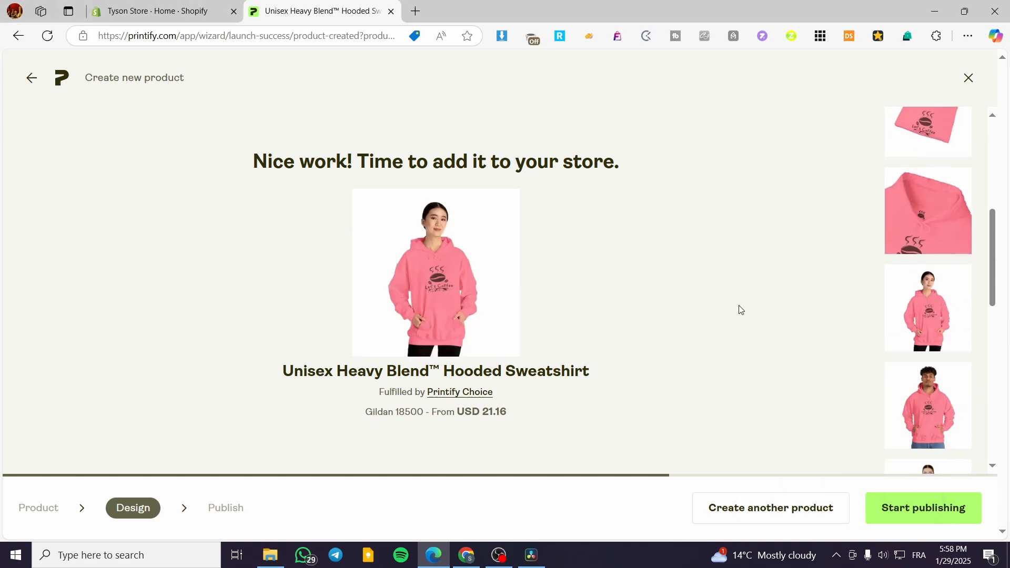
pyautogui.click(906, 503)
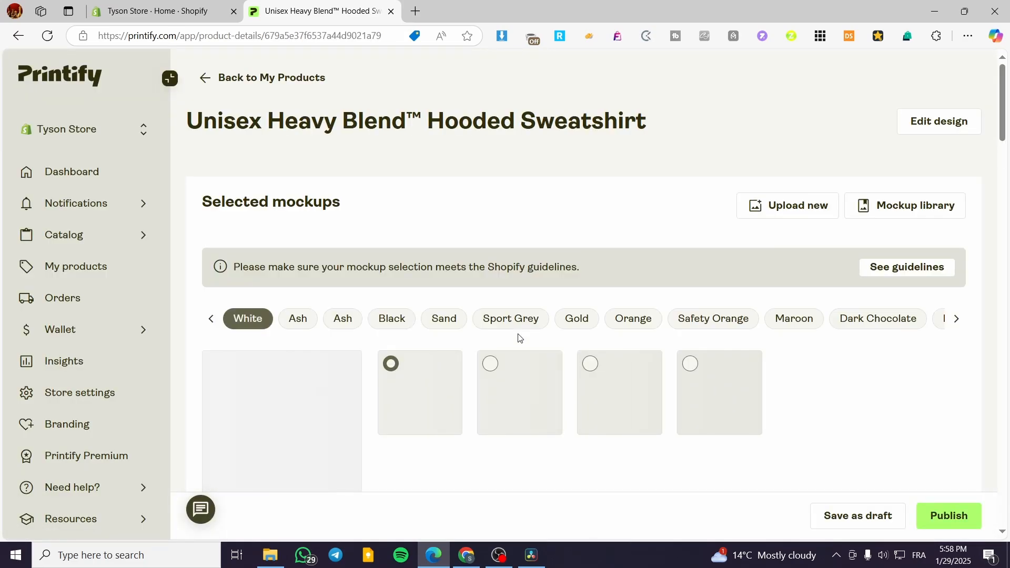
# Step: Add a size table to the listing description, trying Metric units and settling on Imperial
pyautogui.scroll(-2, 850, 277)
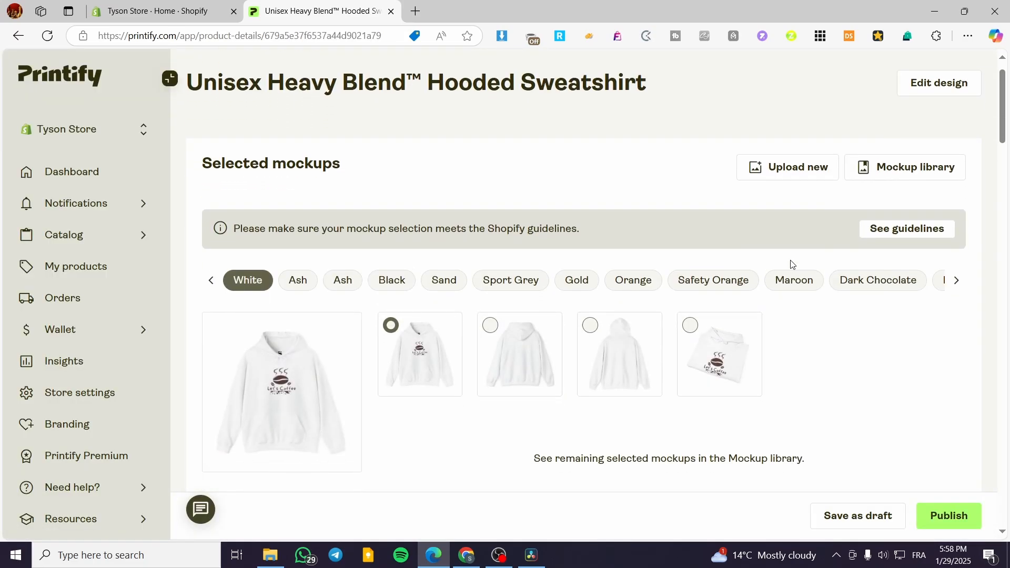
pyautogui.scroll(-10, 784, 263)
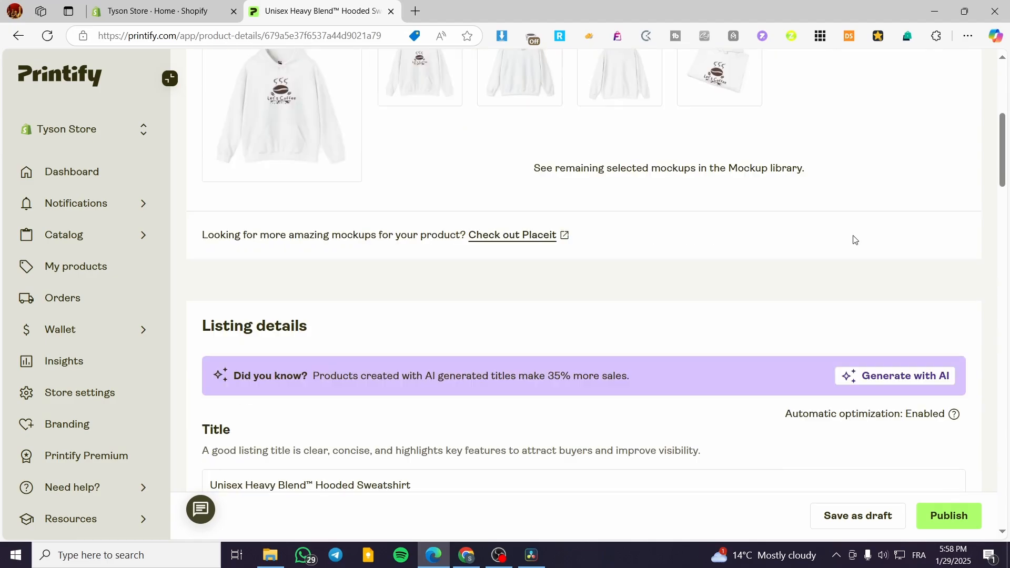
pyautogui.scroll(-1, 637, 254)
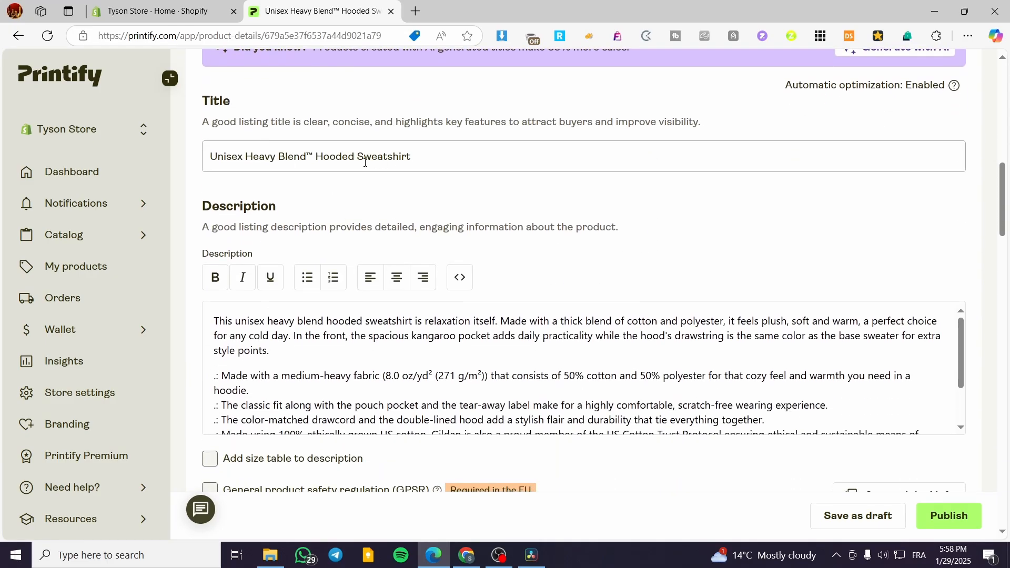
pyautogui.scroll(-4, 265, 221)
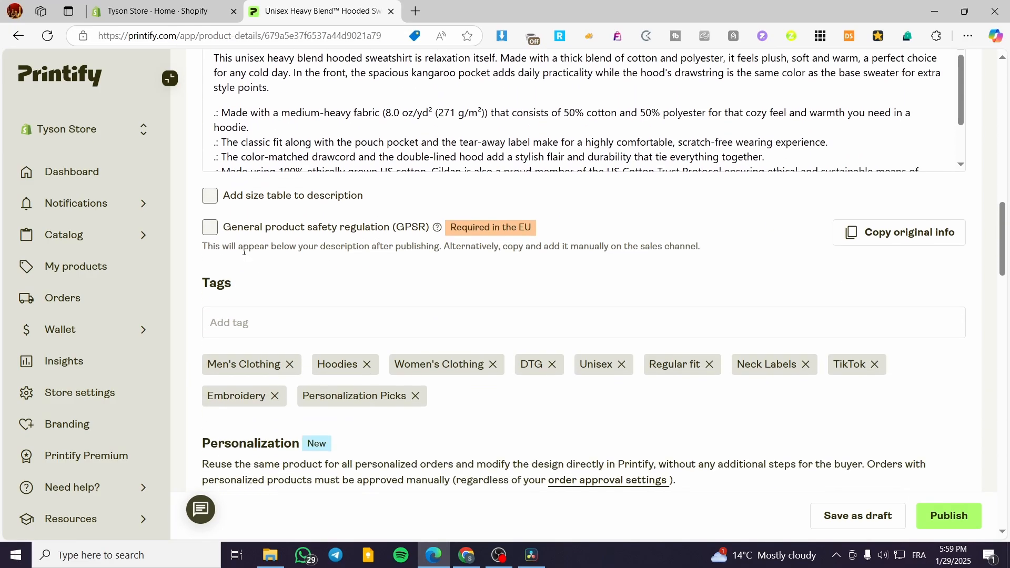
pyautogui.click(235, 200)
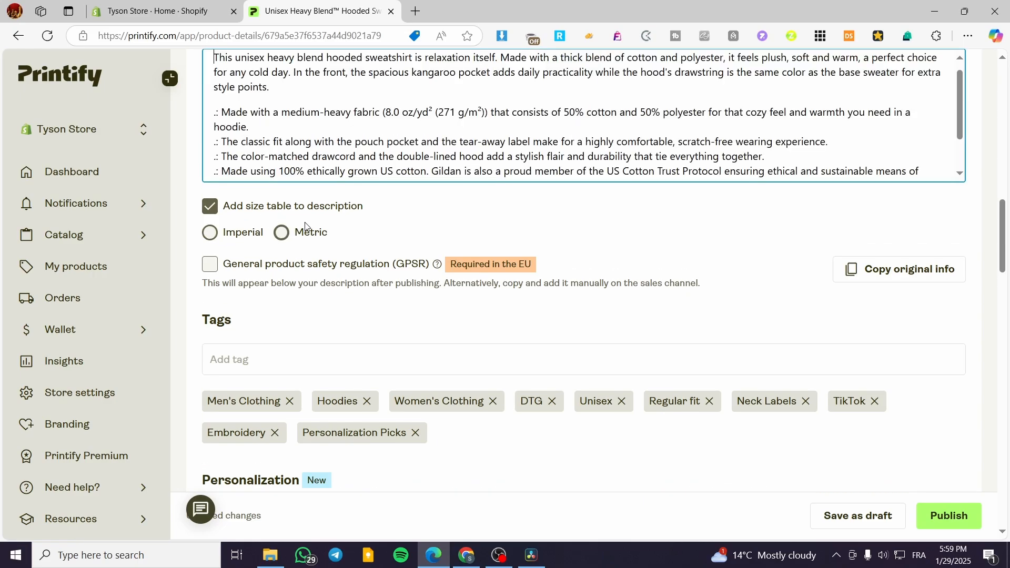
pyautogui.click(282, 225)
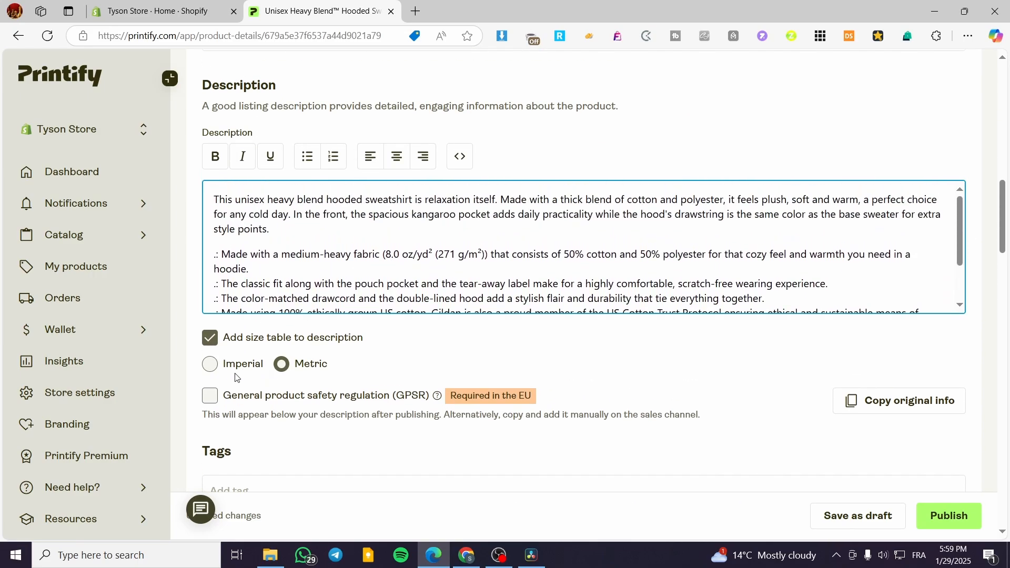
pyautogui.click(210, 364)
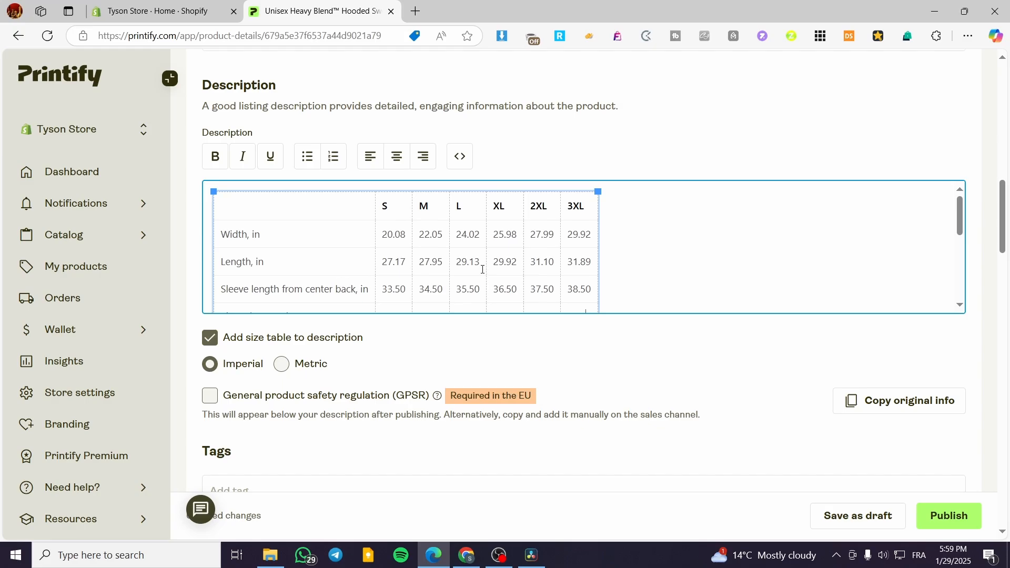
# Step: Try the Economy shipping method alongside Standard for the hoodie
pyautogui.scroll(-10, 483, 270)
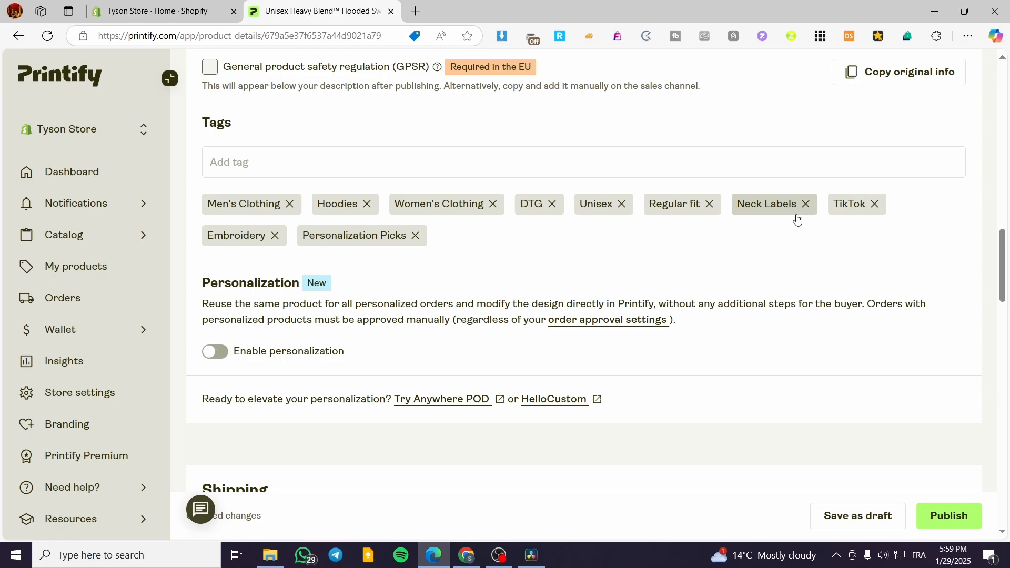
pyautogui.scroll(-6, 700, 271)
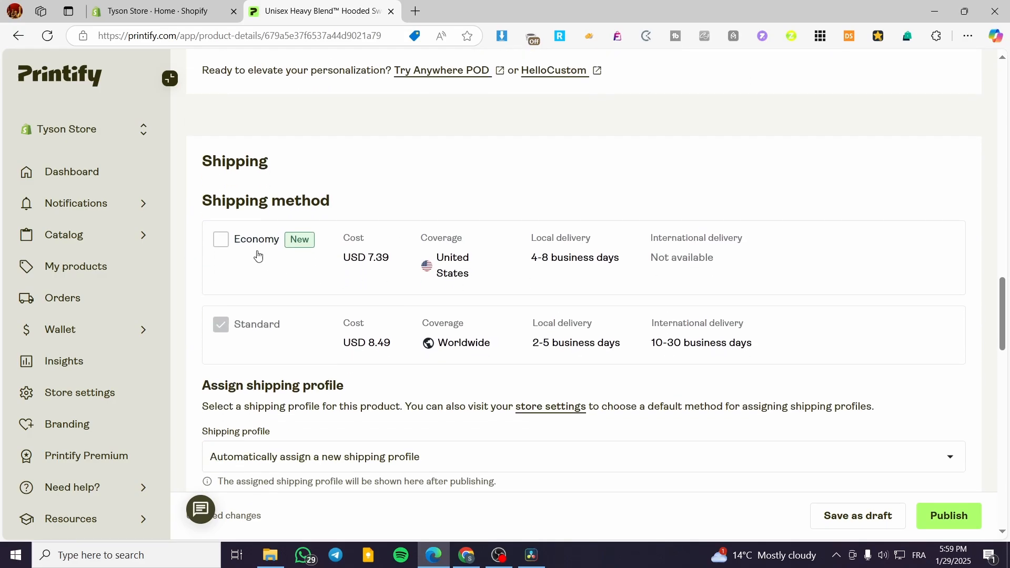
pyautogui.click(220, 244)
pyautogui.click(223, 240)
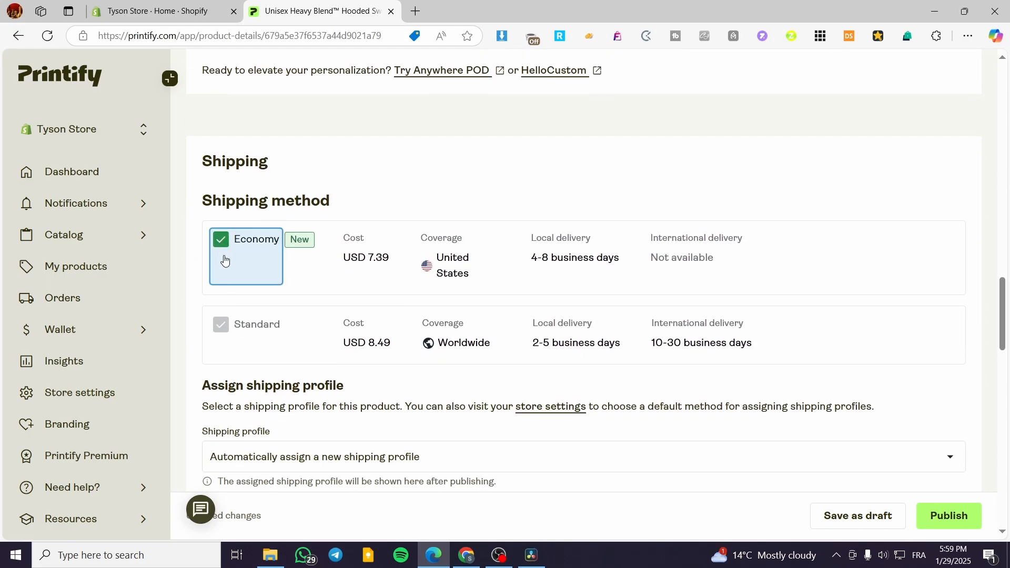
pyautogui.click(222, 242)
pyautogui.click(267, 344)
# Step: Select all variants in the pricing table and view the bulk price editing options without applying a new price
pyautogui.scroll(-9, 568, 295)
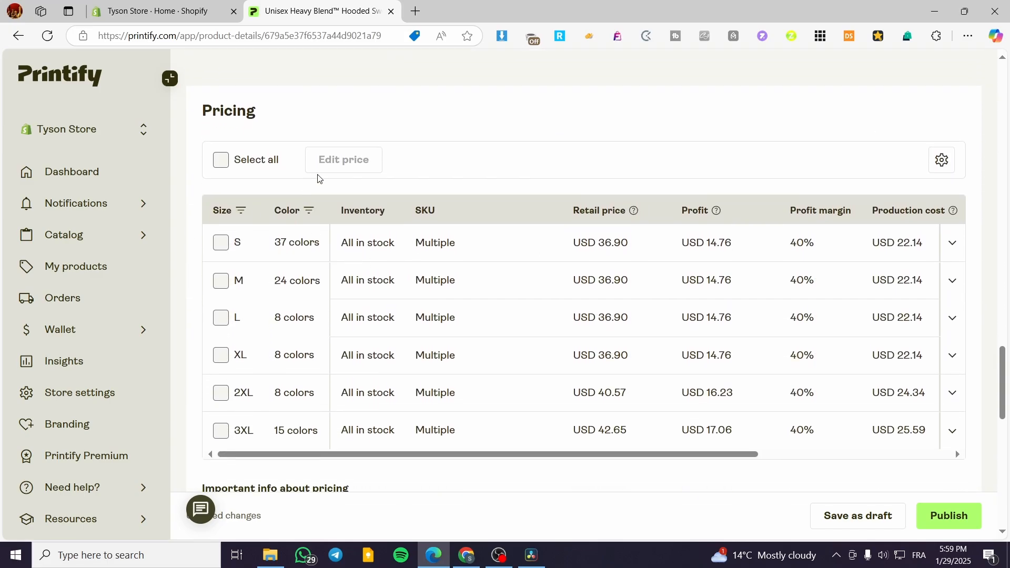
pyautogui.click(237, 160)
pyautogui.click(397, 159)
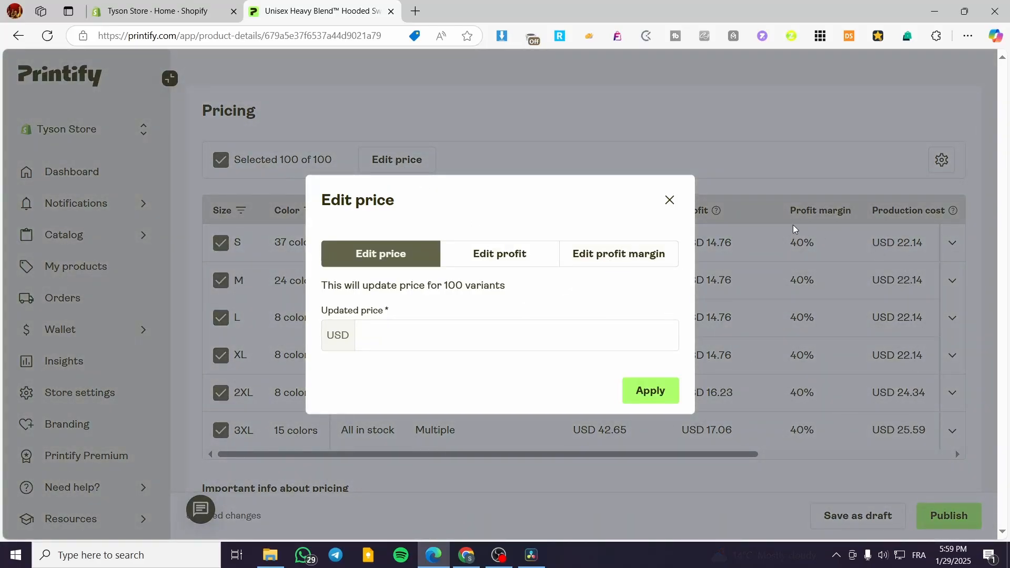
pyautogui.click(669, 200)
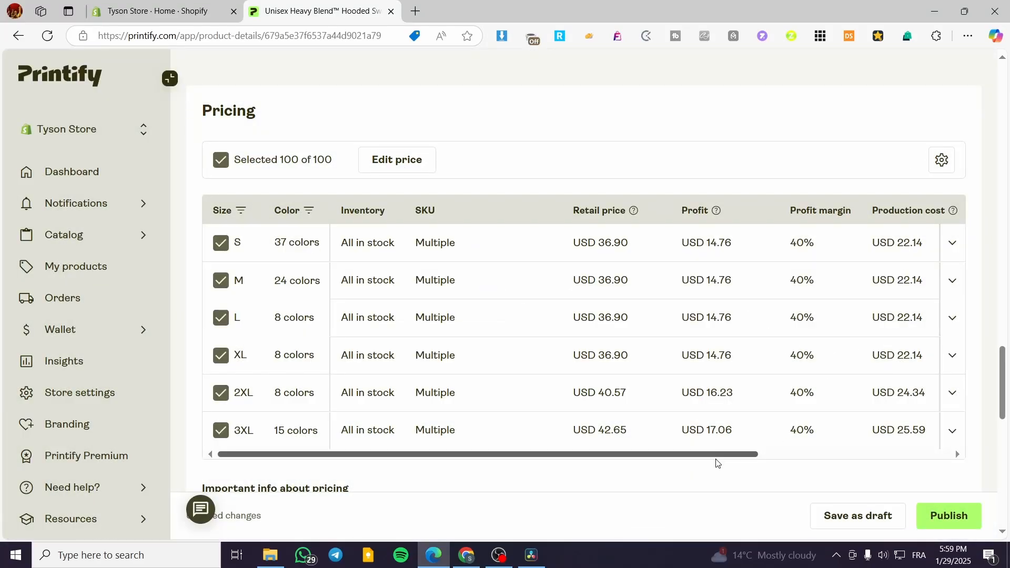
# Step: Set the retail price of all selected hoodie variants to USD 59.99
pyautogui.moveTo(718, 456); pyautogui.dragTo(779, 456)
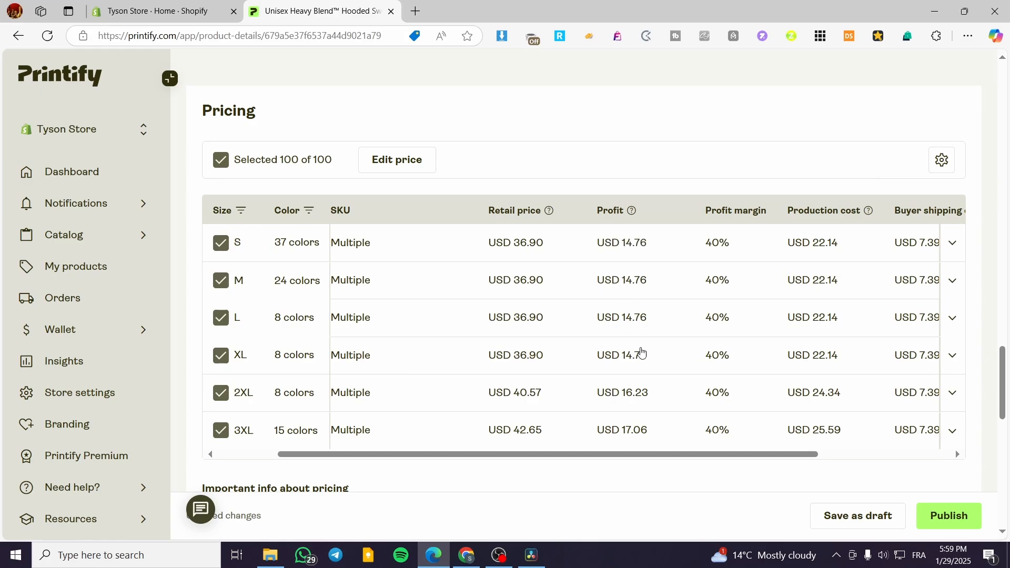
pyautogui.moveTo(631, 455); pyautogui.dragTo(572, 455)
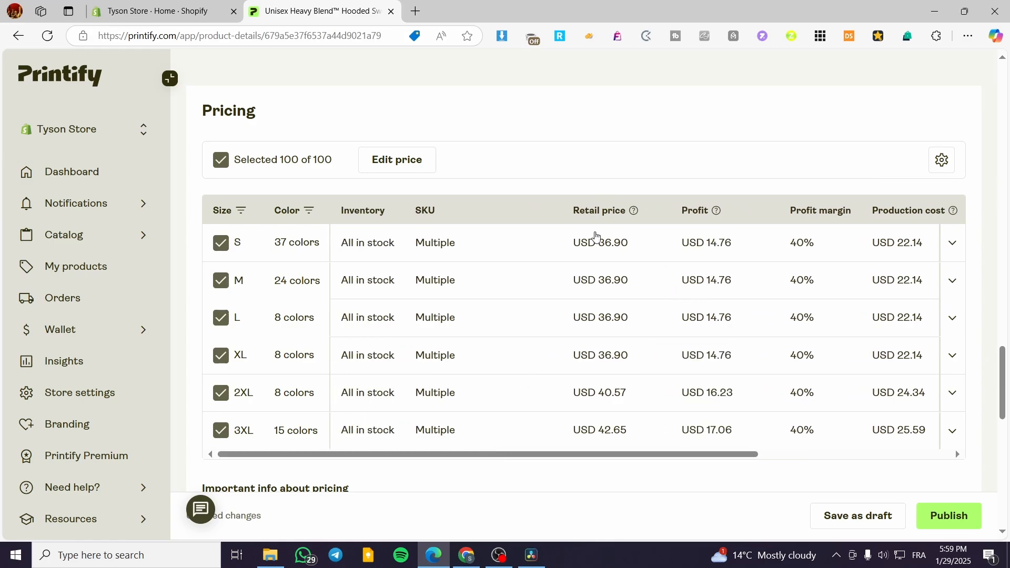
pyautogui.click(384, 163)
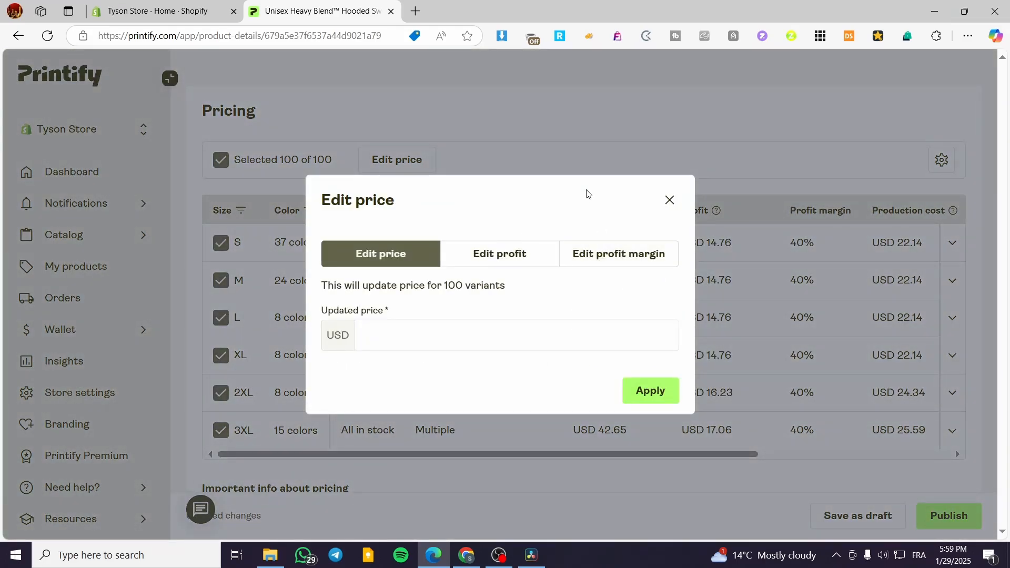
pyautogui.click(679, 199)
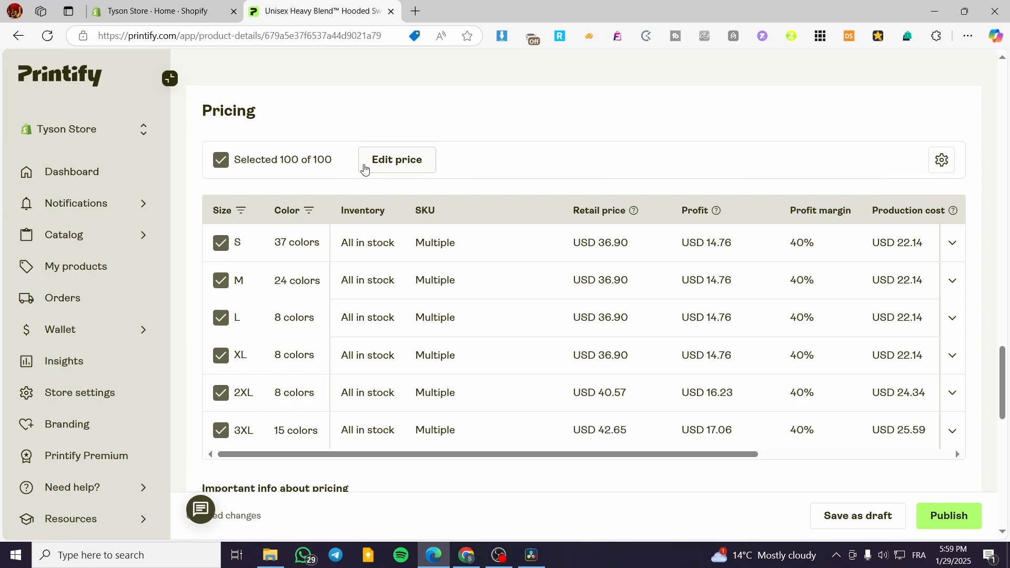
pyautogui.click(381, 160)
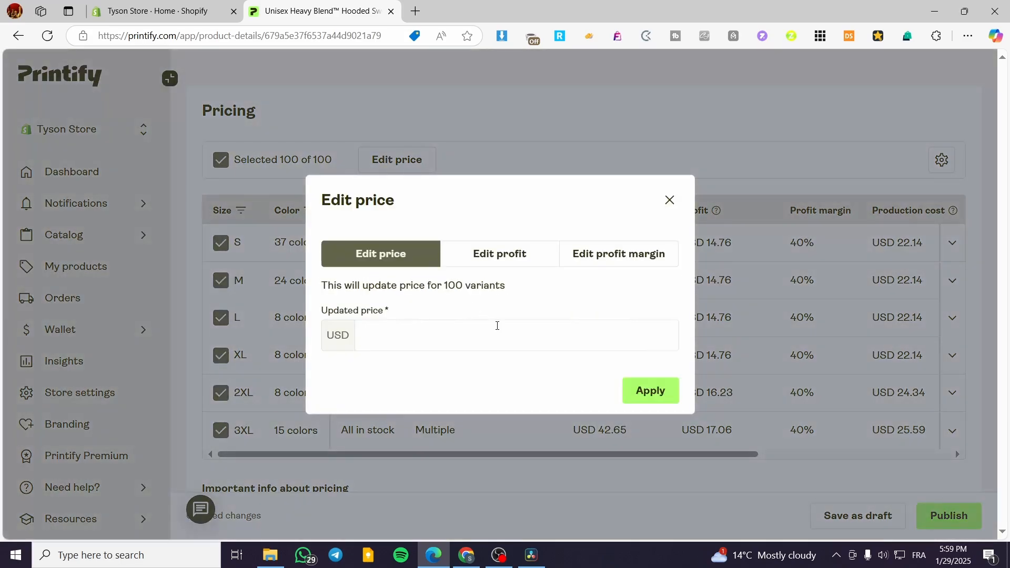
pyautogui.click(421, 334)
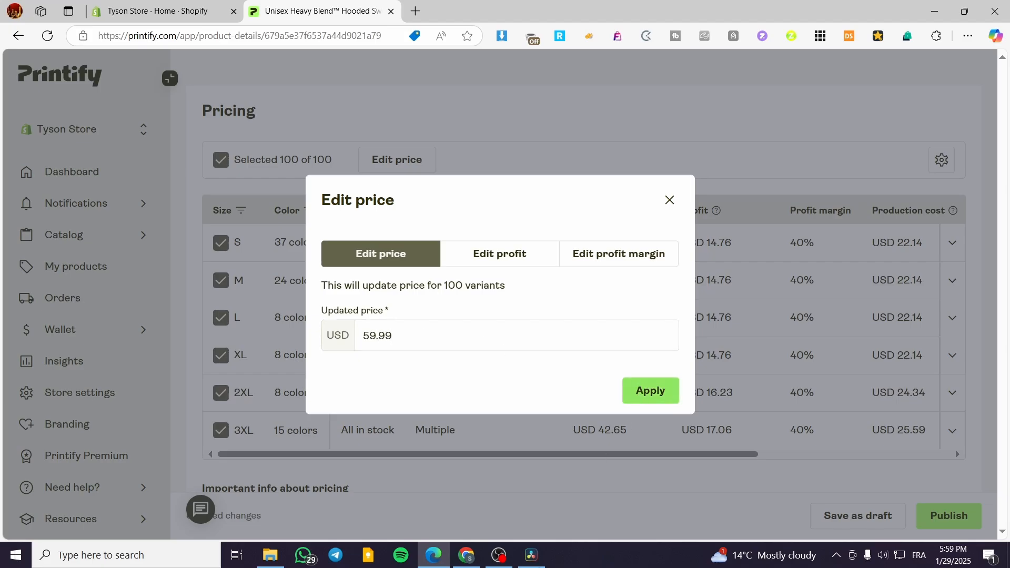
pyautogui.click(647, 391)
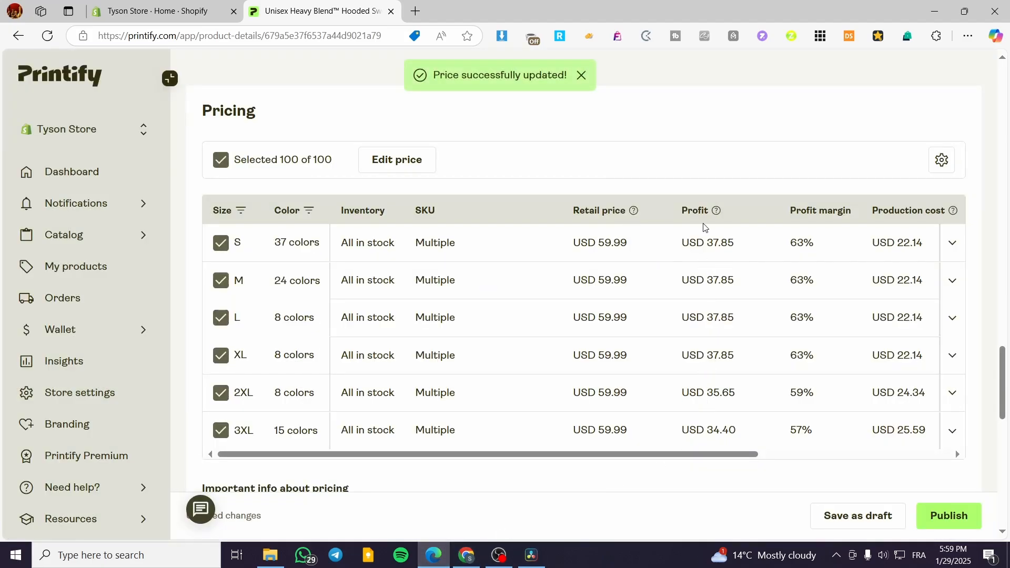
# Step: Assign the hoodie to the Home page Shopify collection in the publishing settings and publish the product
pyautogui.scroll(-2, 878, 396)
pyautogui.scroll(-6, 877, 396)
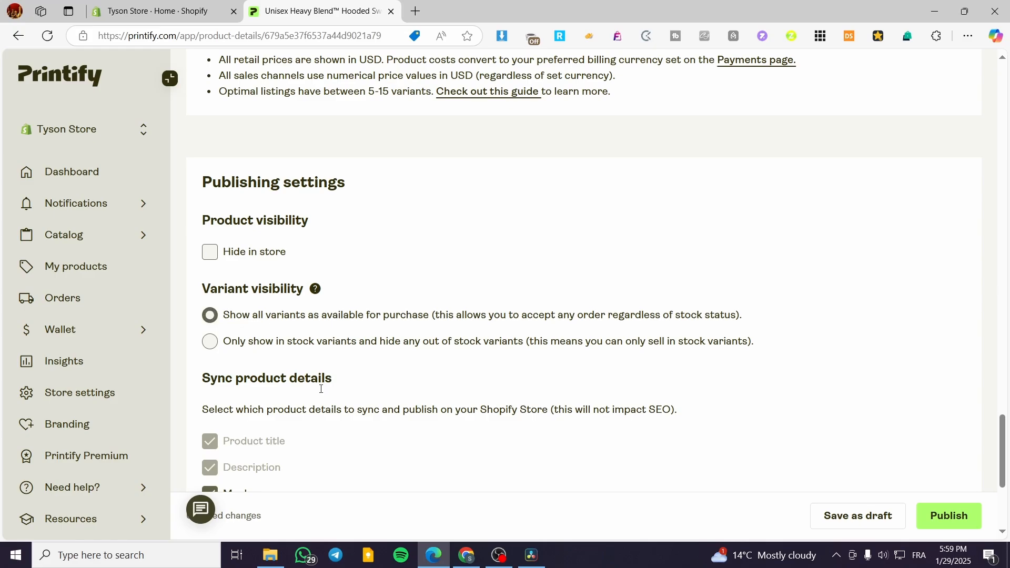
pyautogui.scroll(-5, 295, 429)
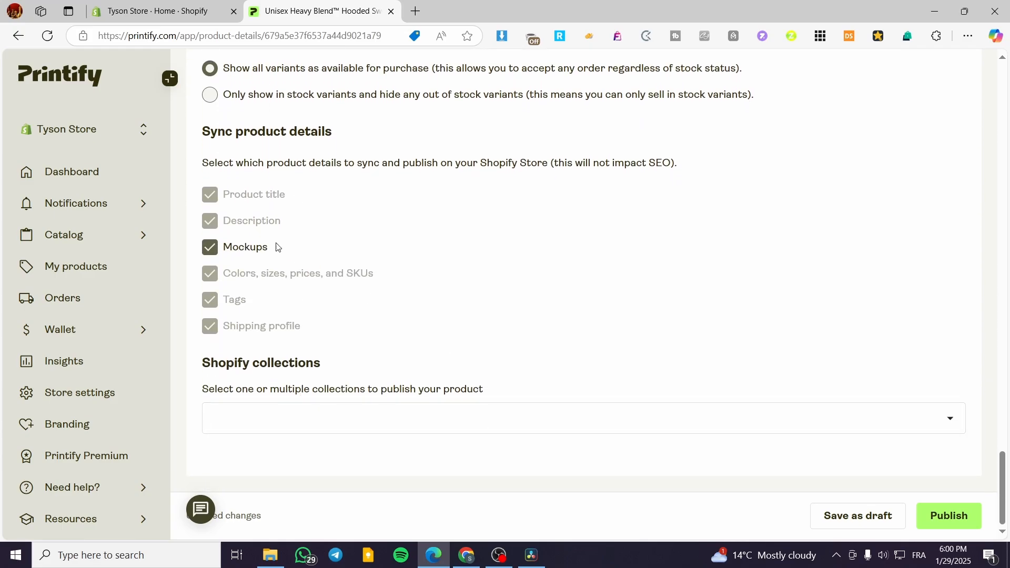
pyautogui.click(536, 429)
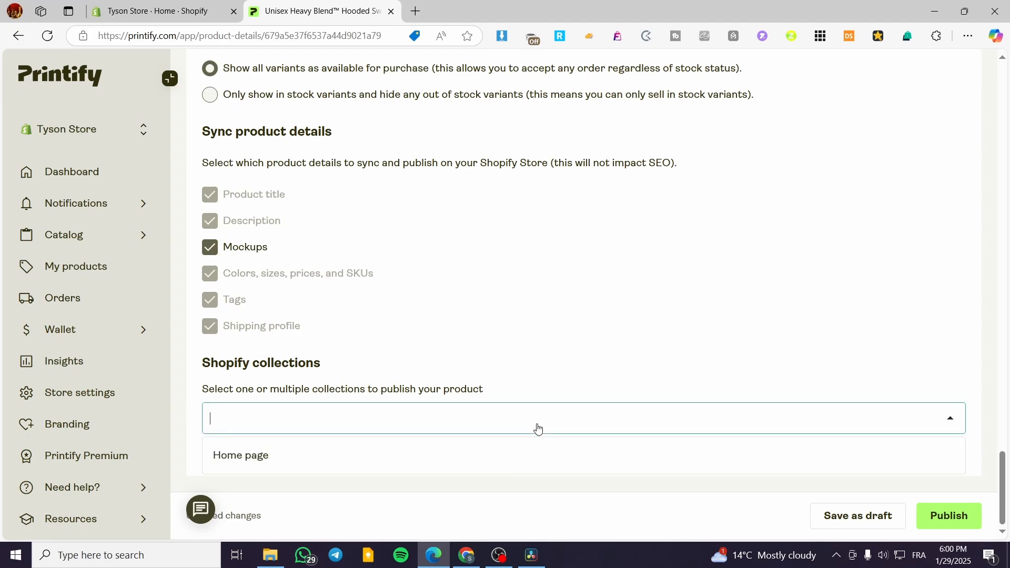
pyautogui.click(439, 456)
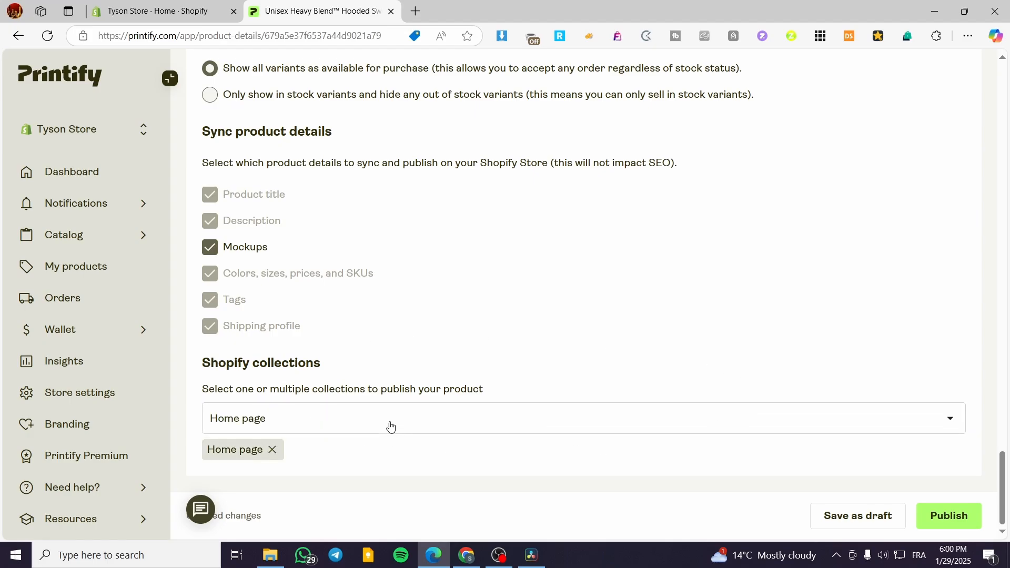
pyautogui.click(951, 521)
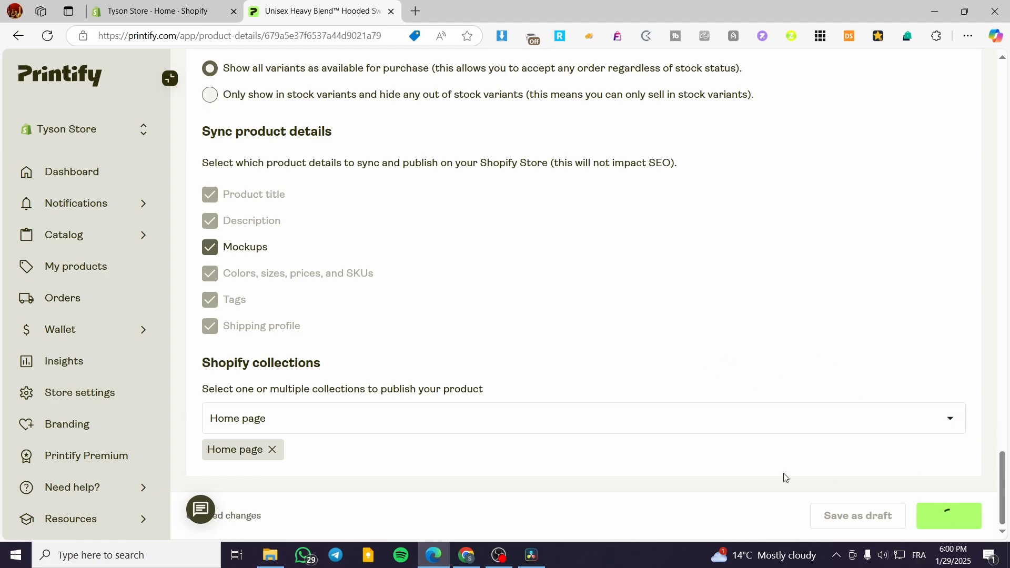
pyautogui.scroll(15, 509, 432)
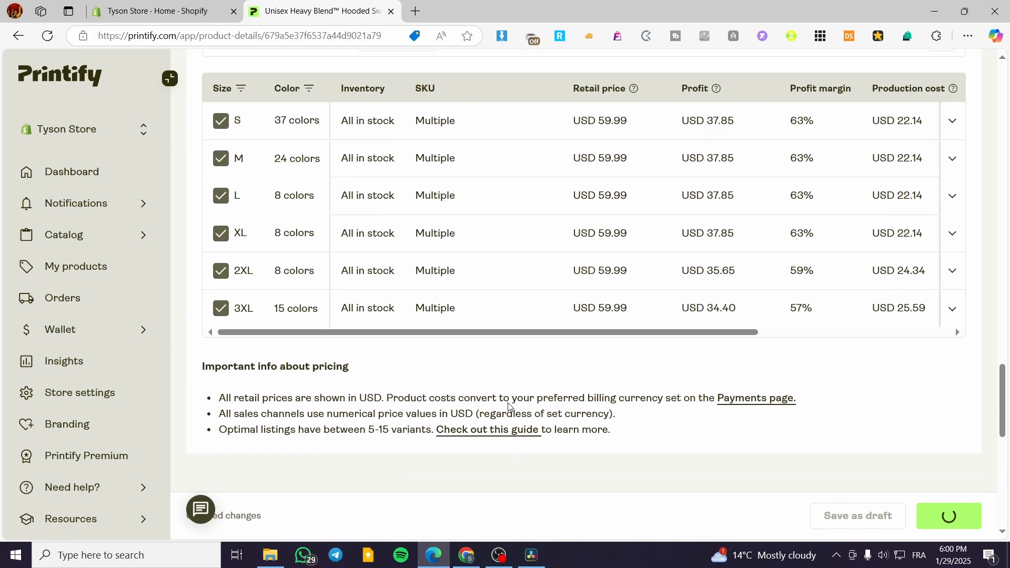
pyautogui.scroll(15, 826, 471)
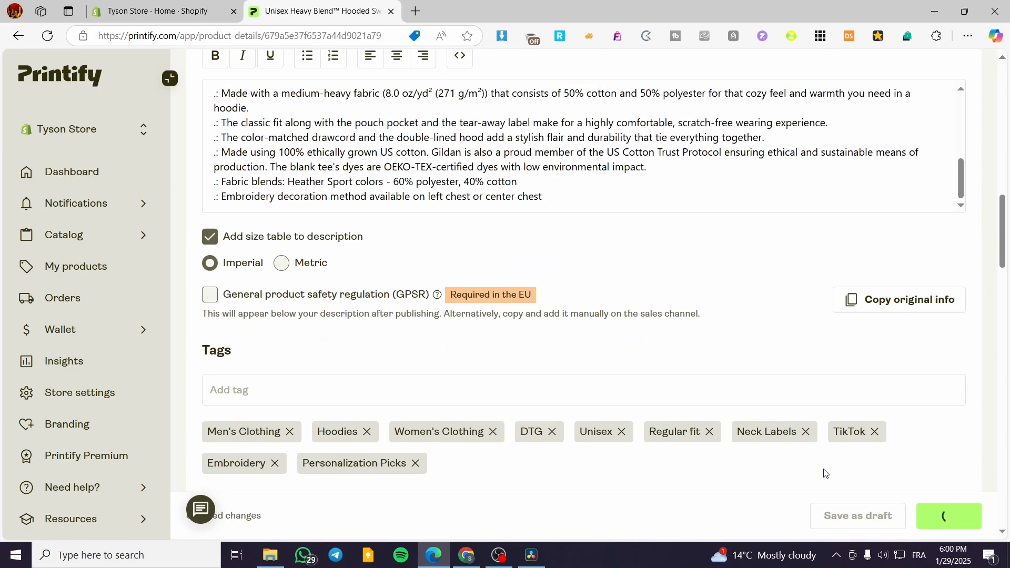
pyautogui.scroll(5, 954, 528)
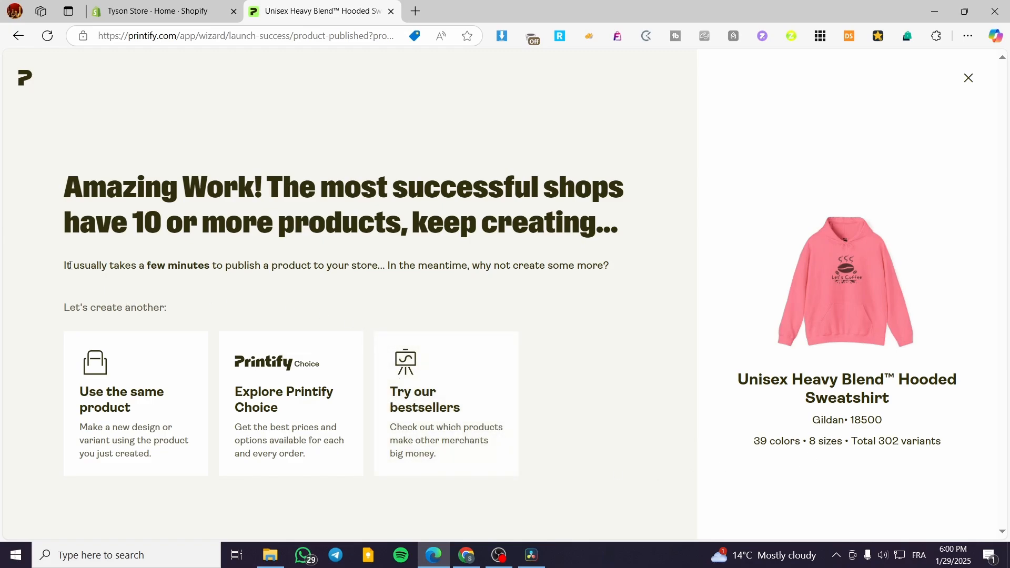
# Step: Switch to the Shopify admin and check the reloaded product list for the published hoodie
pyautogui.moveTo(64, 266); pyautogui.dragTo(387, 268)
pyautogui.click(584, 272)
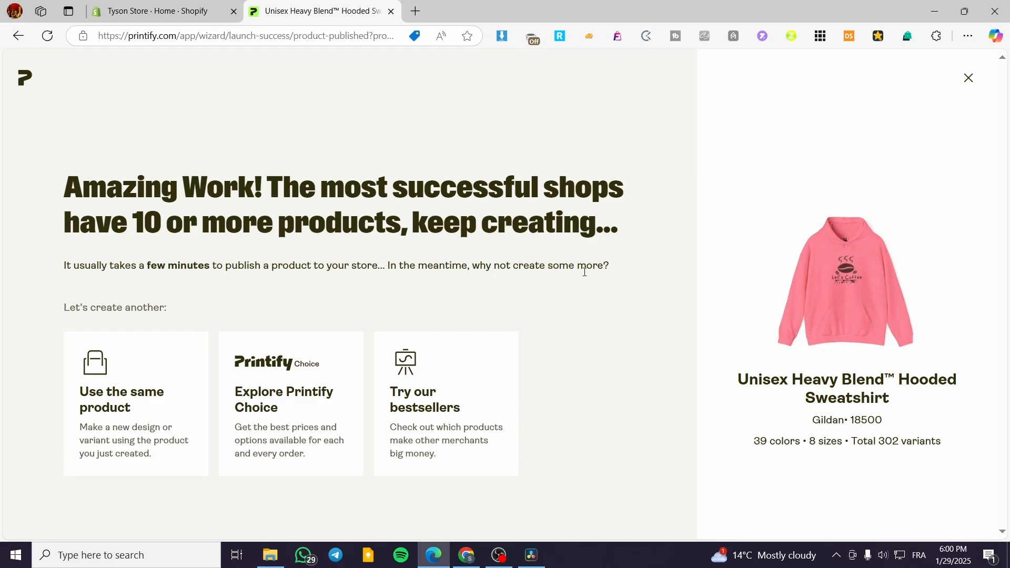
pyautogui.click(158, 5)
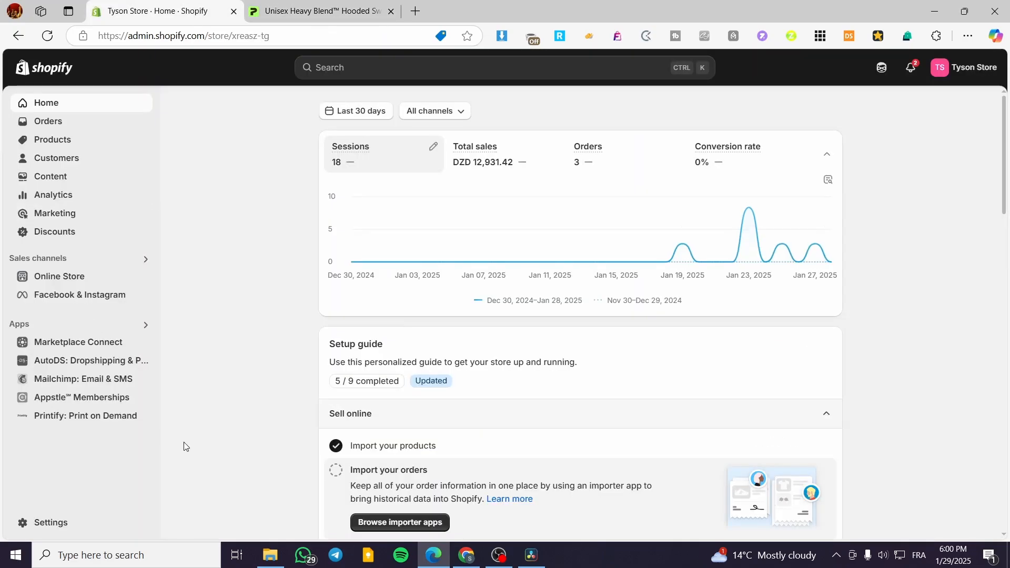
pyautogui.click(68, 140)
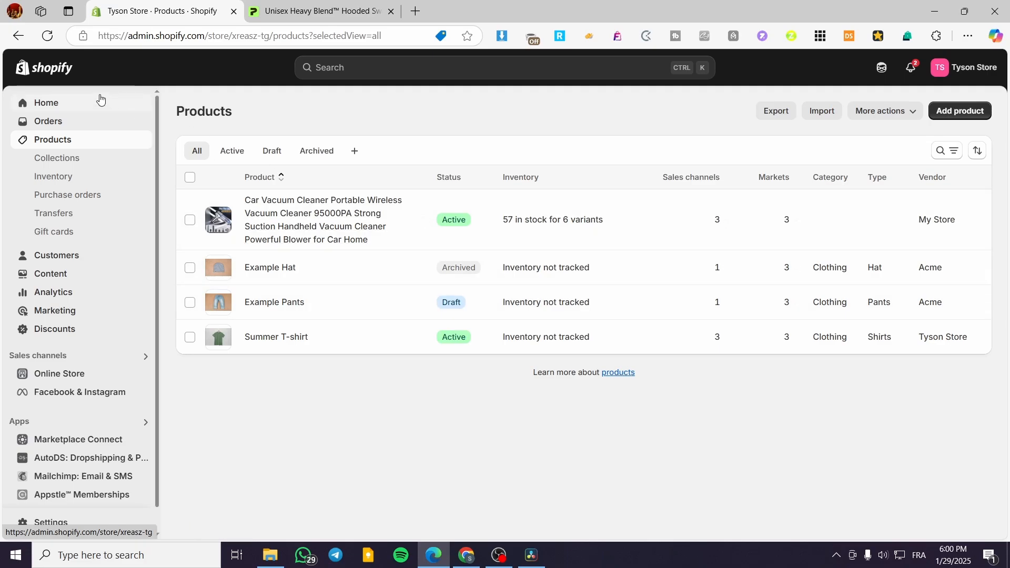
pyautogui.click(53, 40)
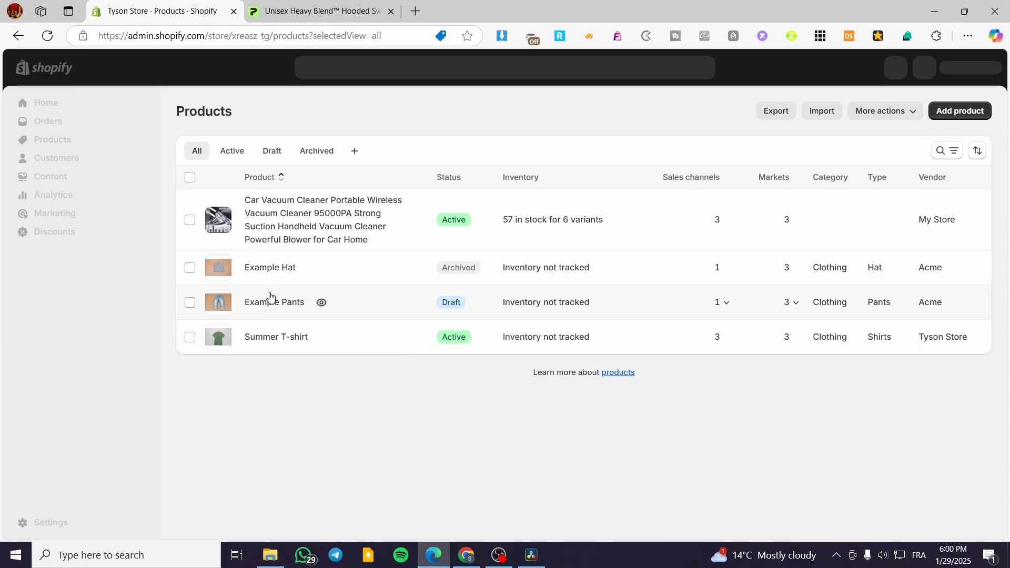
# Step: Switch back to Printify, publish the hooded sweatshirt again from its product details, and return to the Shopify product list
pyautogui.hotkey('ctrl', 'Tab')
pyautogui.click(764, 356)
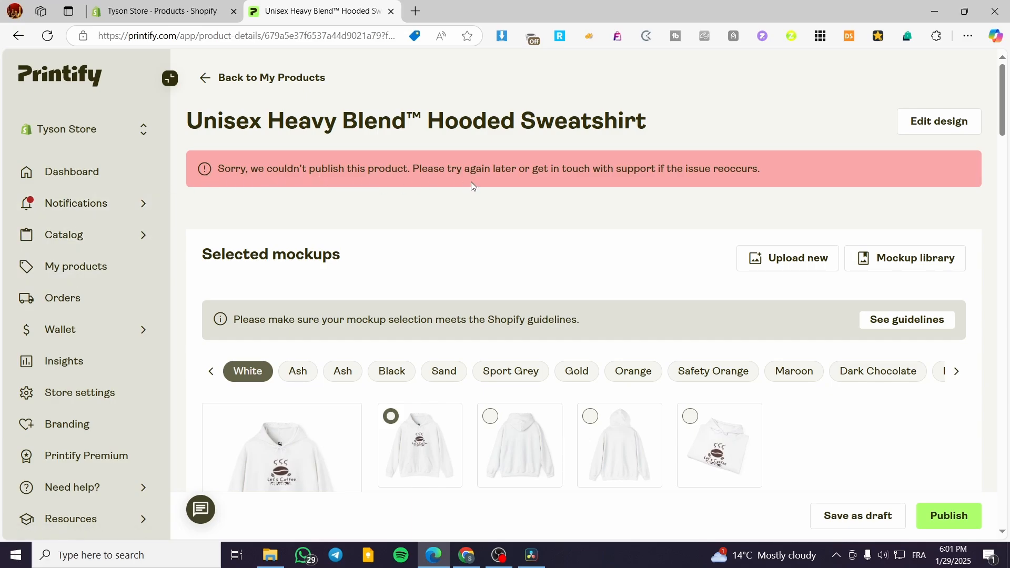
pyautogui.click(962, 519)
pyautogui.scroll(-10, 578, 332)
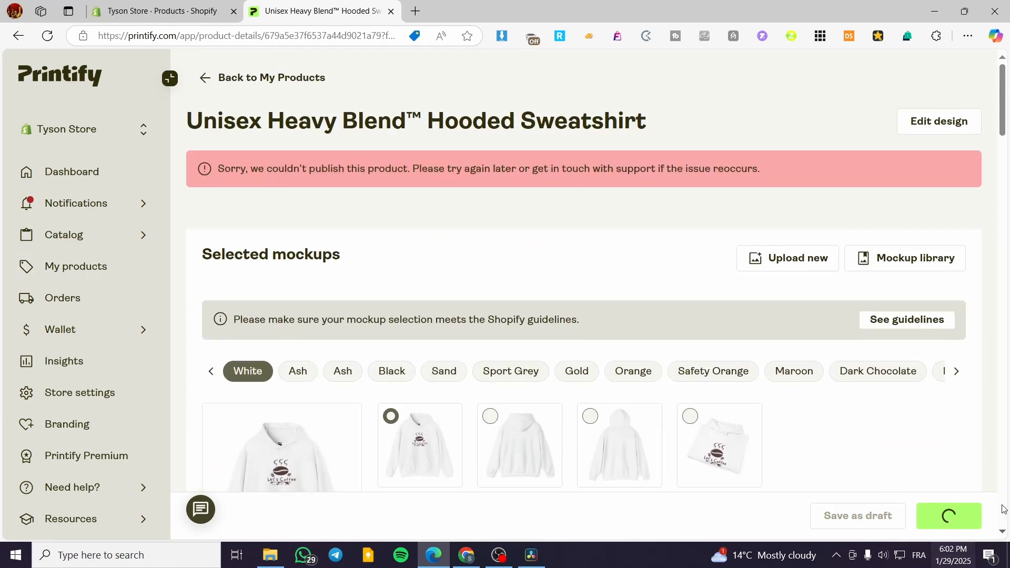
pyautogui.hotkey('ctrl', 'shift', 'Tab')
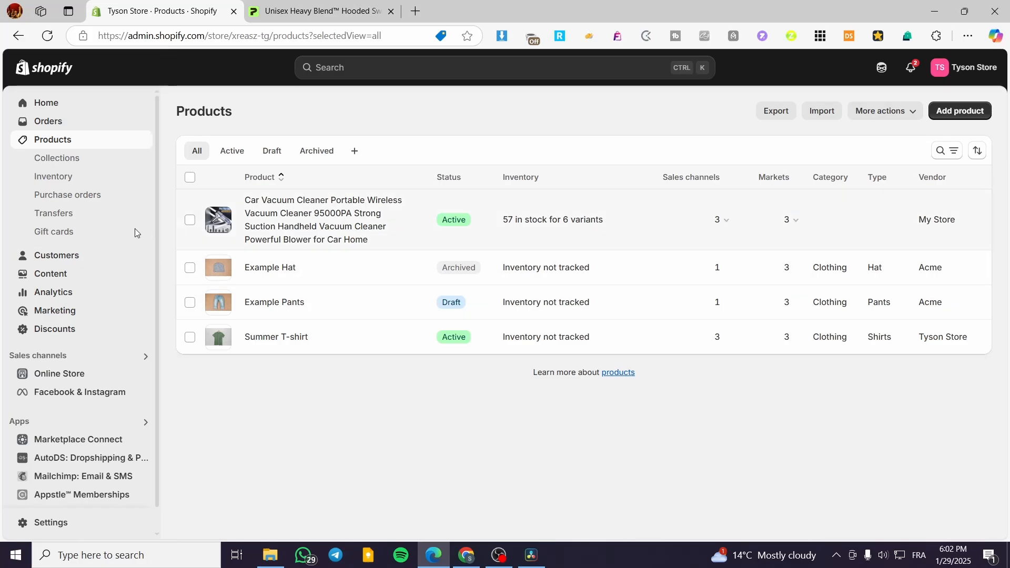